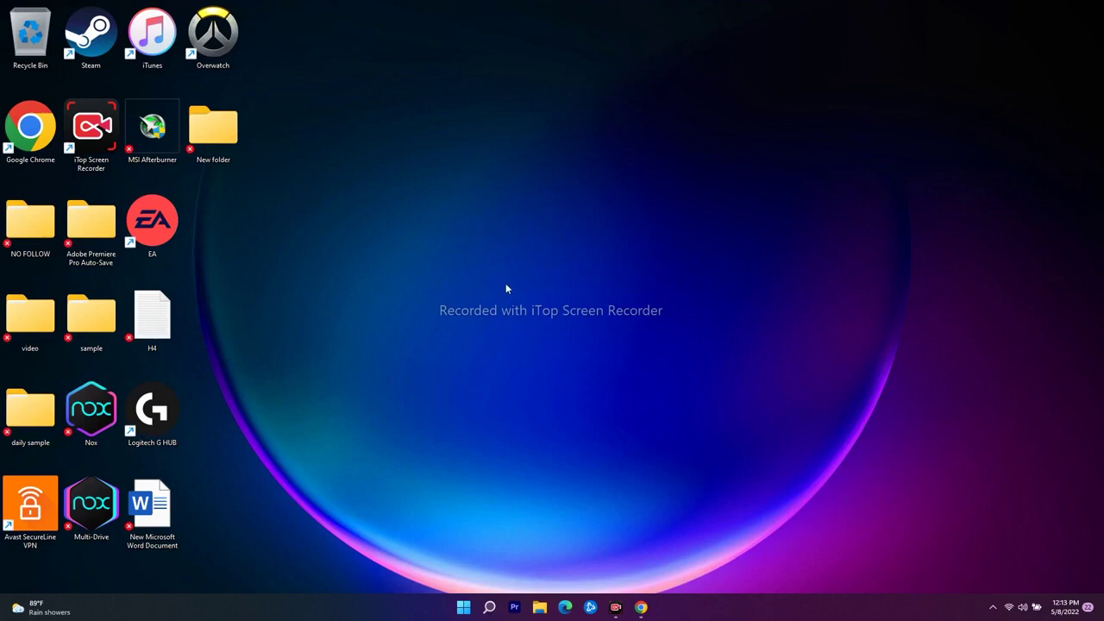
# Launch Microsoft Store and the Xbox app from Recent, then maximize and minimize Xbox.
pyautogui.click(489, 608)
pyautogui.click(442, 412)
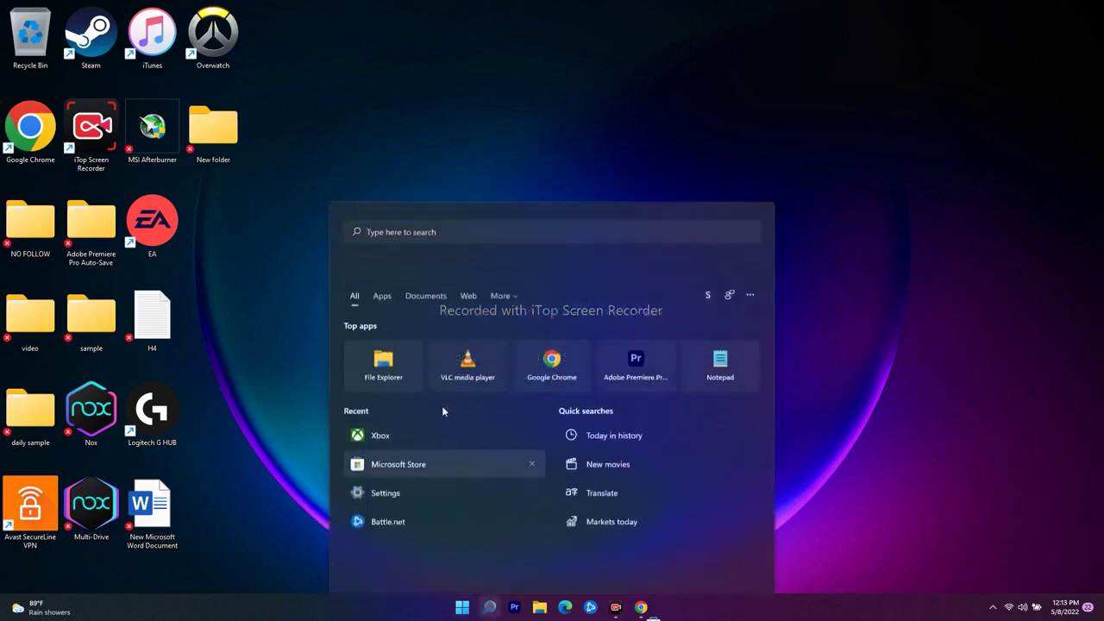
pyautogui.click(475, 609)
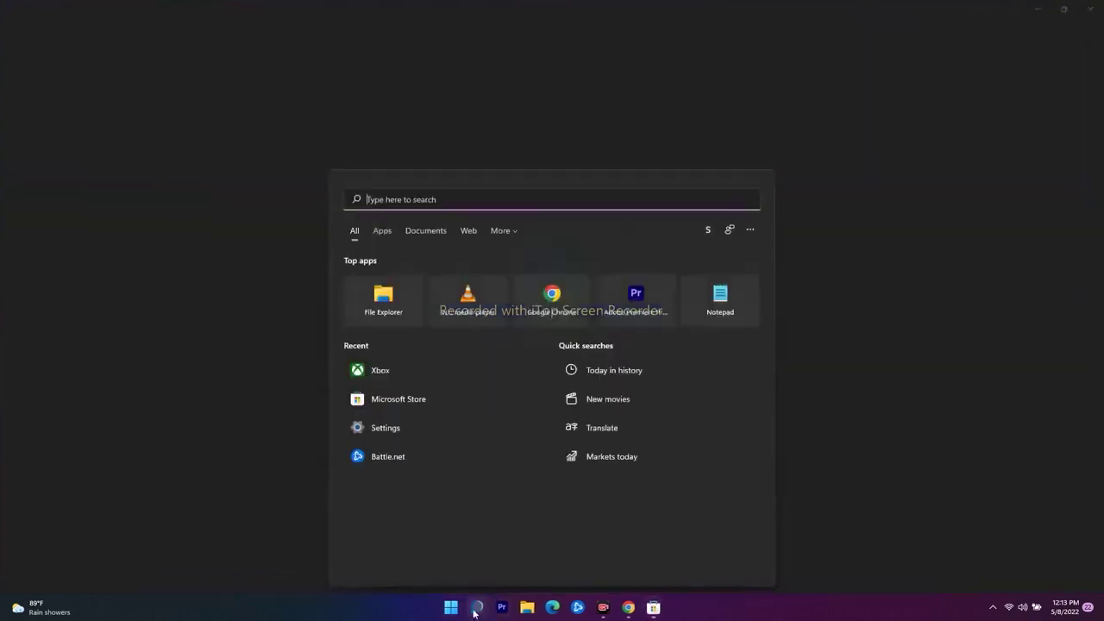
pyautogui.click(408, 372)
pyautogui.click(677, 27)
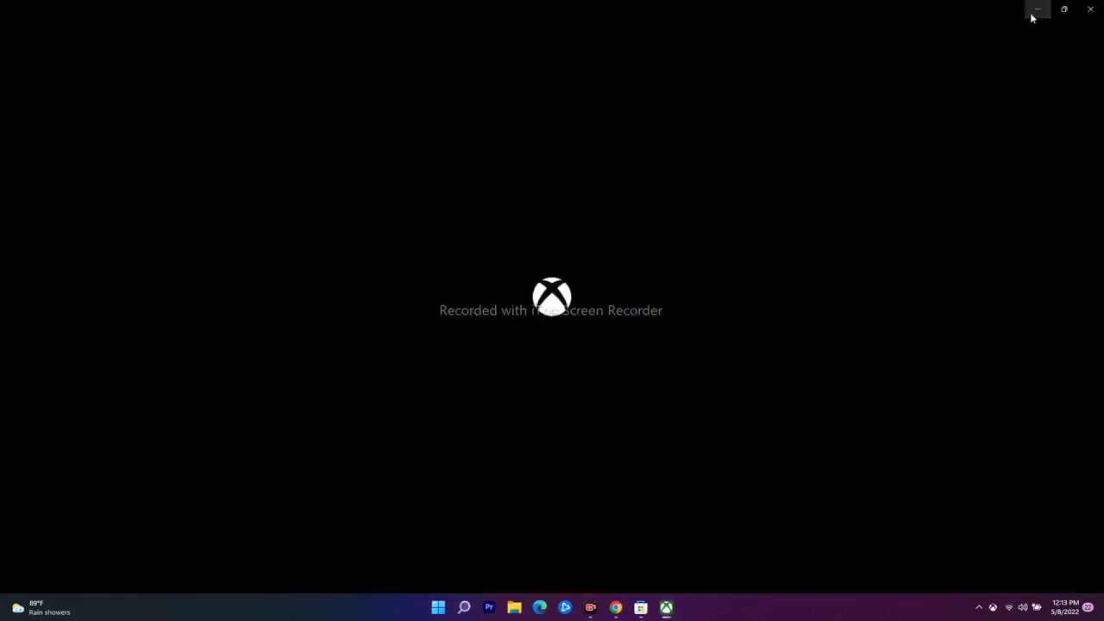
pyautogui.click(1035, 10)
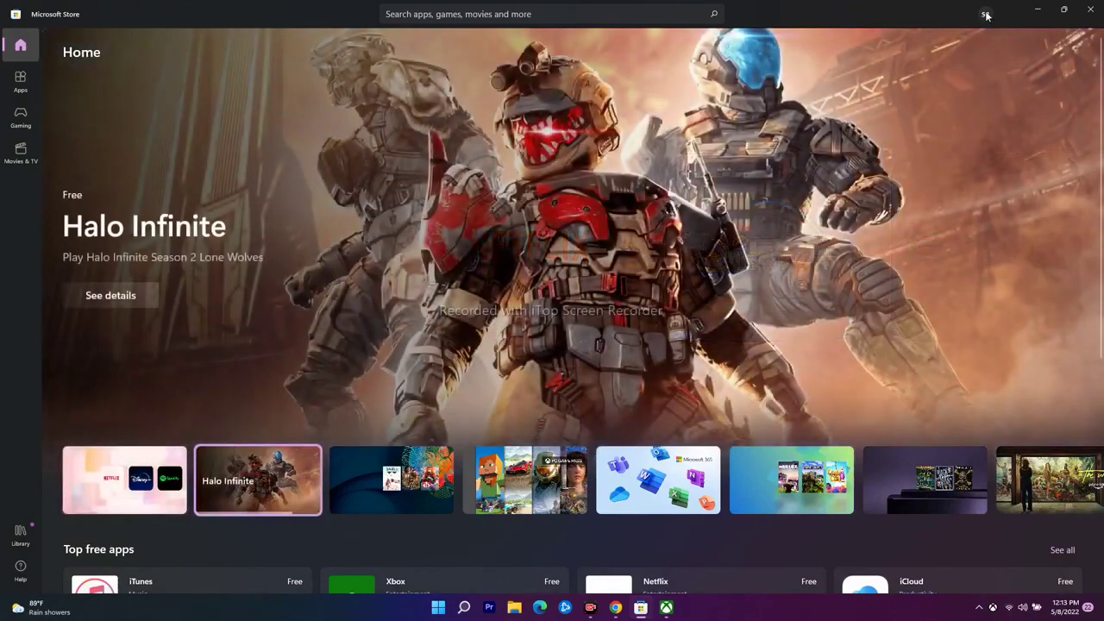
pyautogui.click(986, 14)
pyautogui.moveTo(852, 51); pyautogui.dragTo(927, 53)
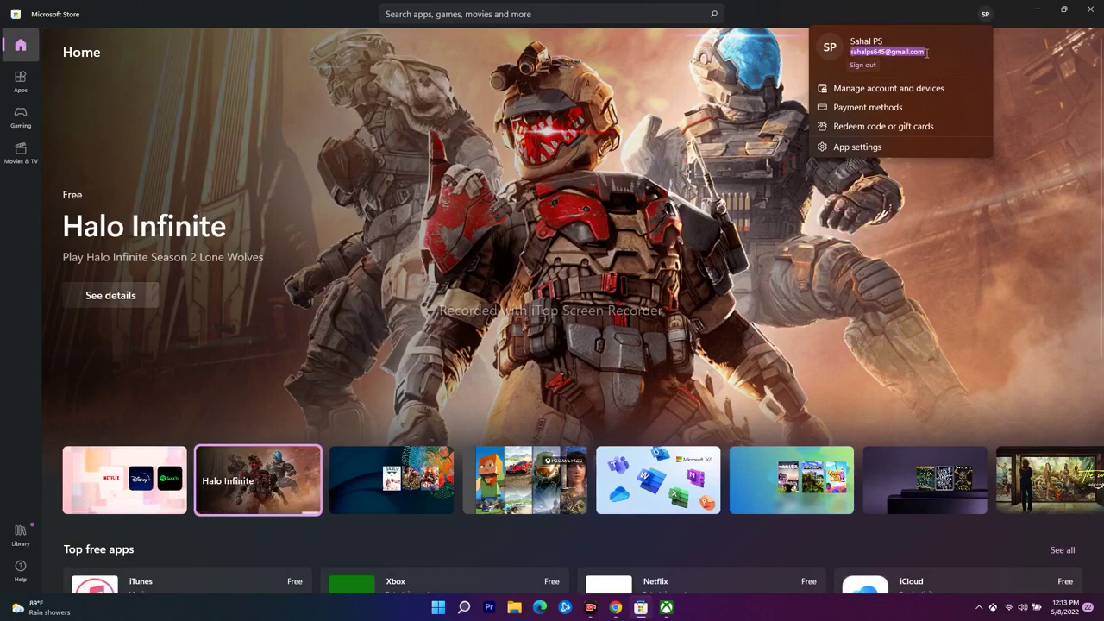
pyautogui.click(1061, 107)
pyautogui.click(1037, 8)
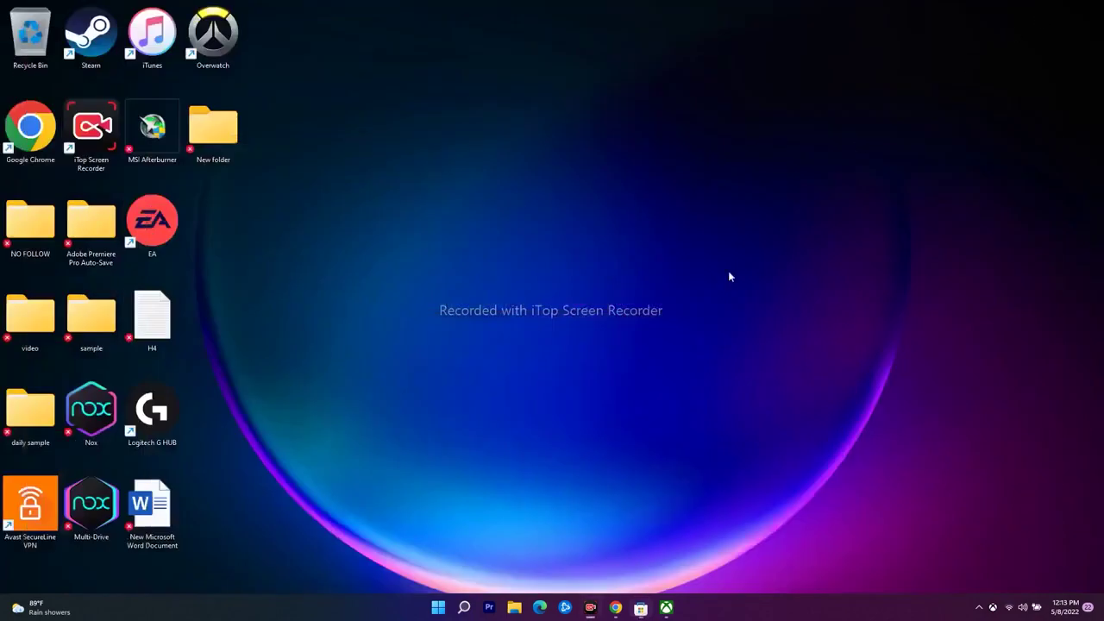
pyautogui.click(666, 607)
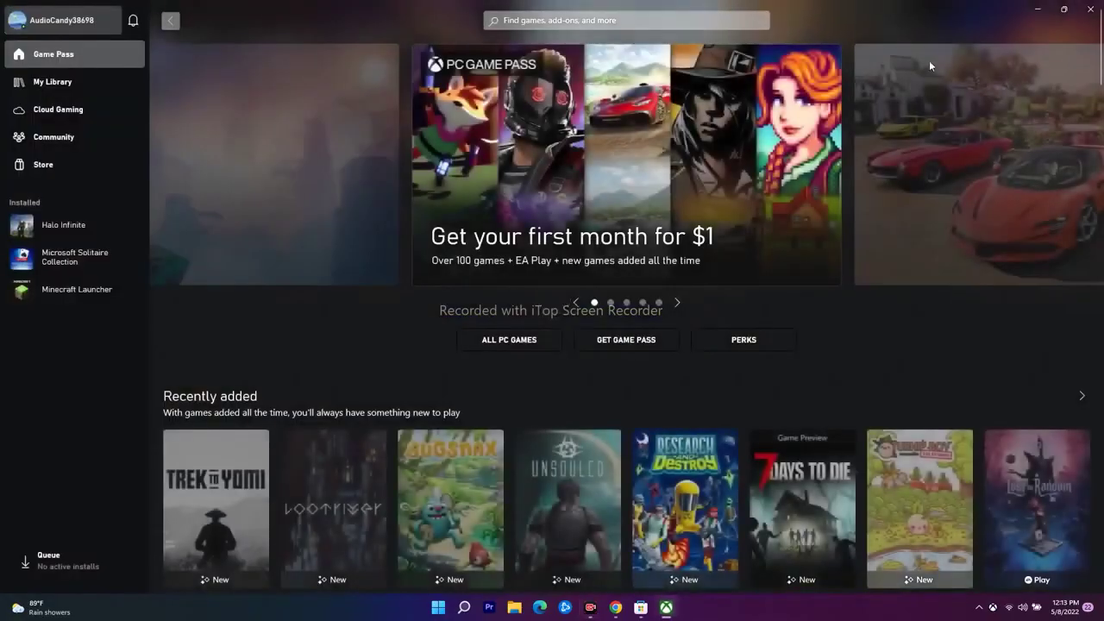
pyautogui.click(74, 21)
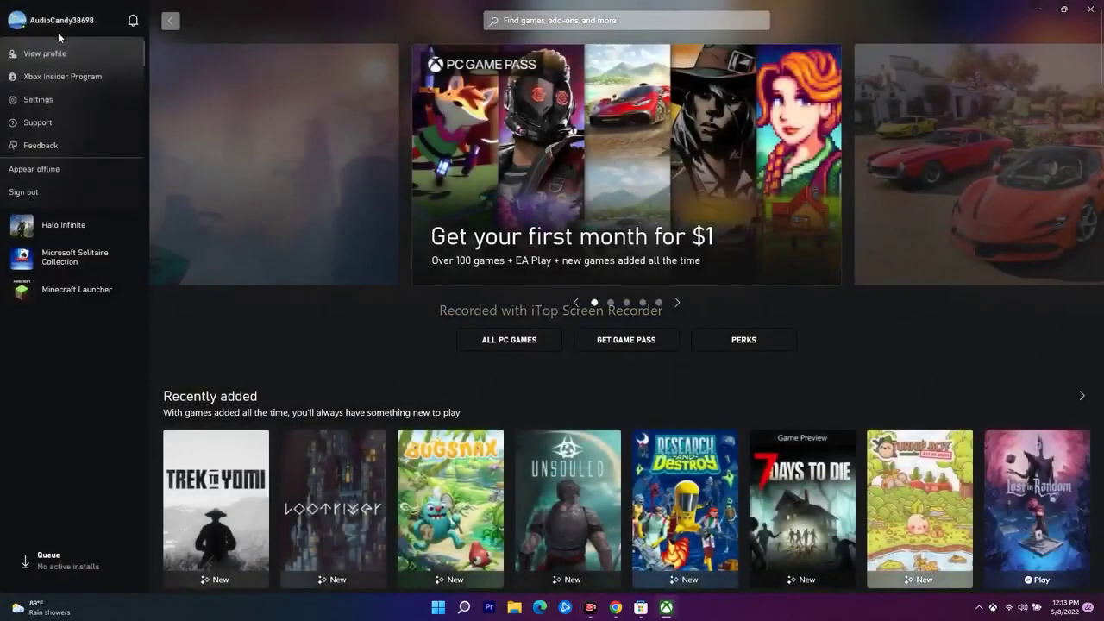
pyautogui.click(77, 22)
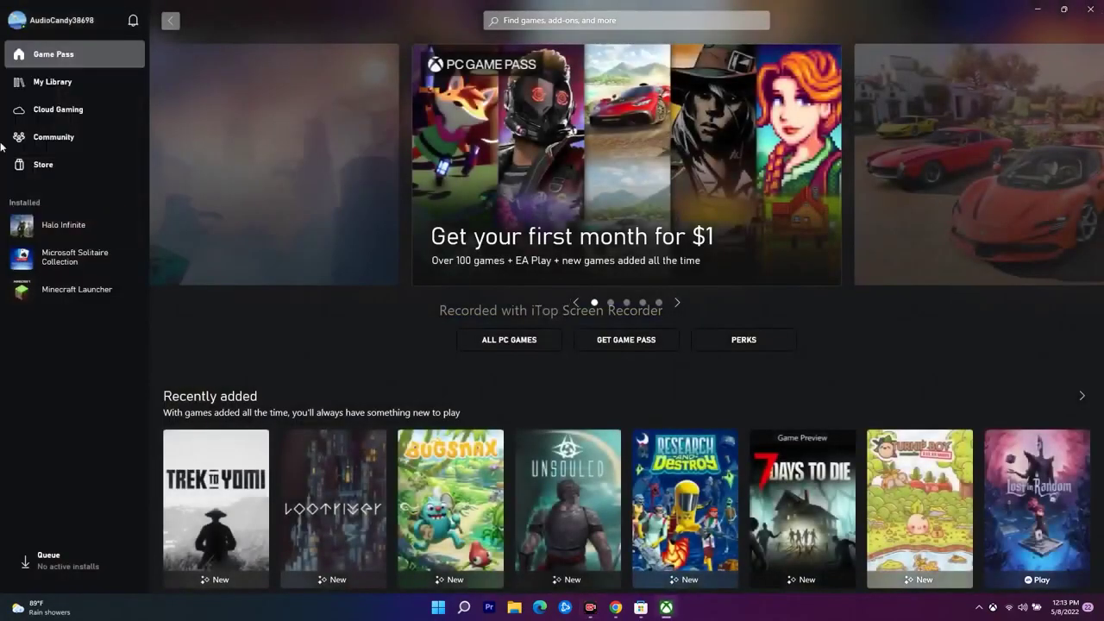
pyautogui.click(67, 20)
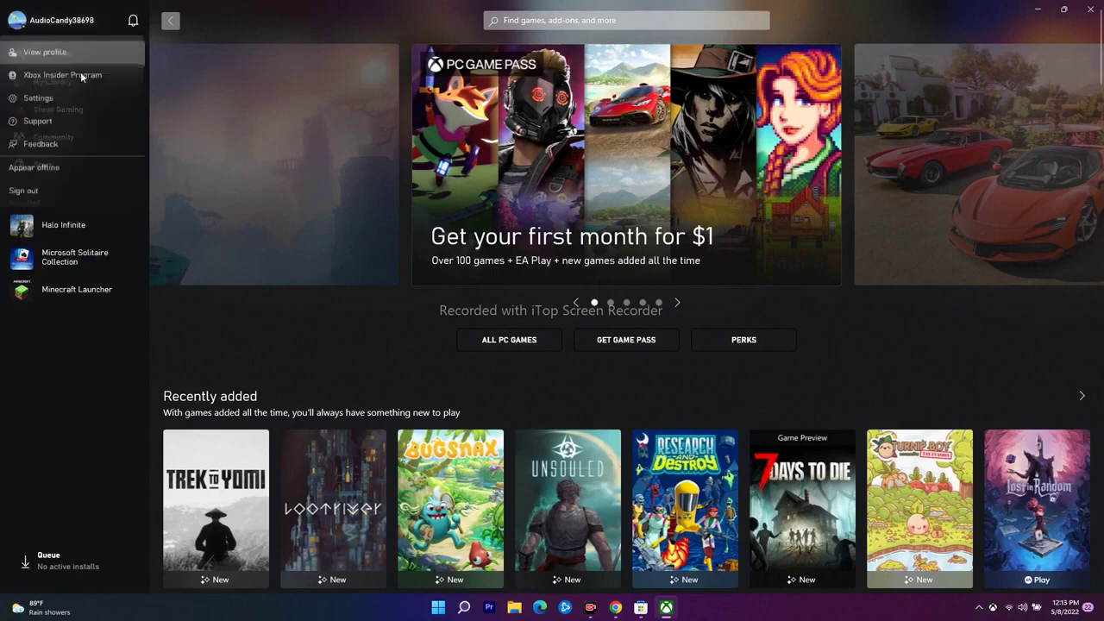
pyautogui.click(66, 419)
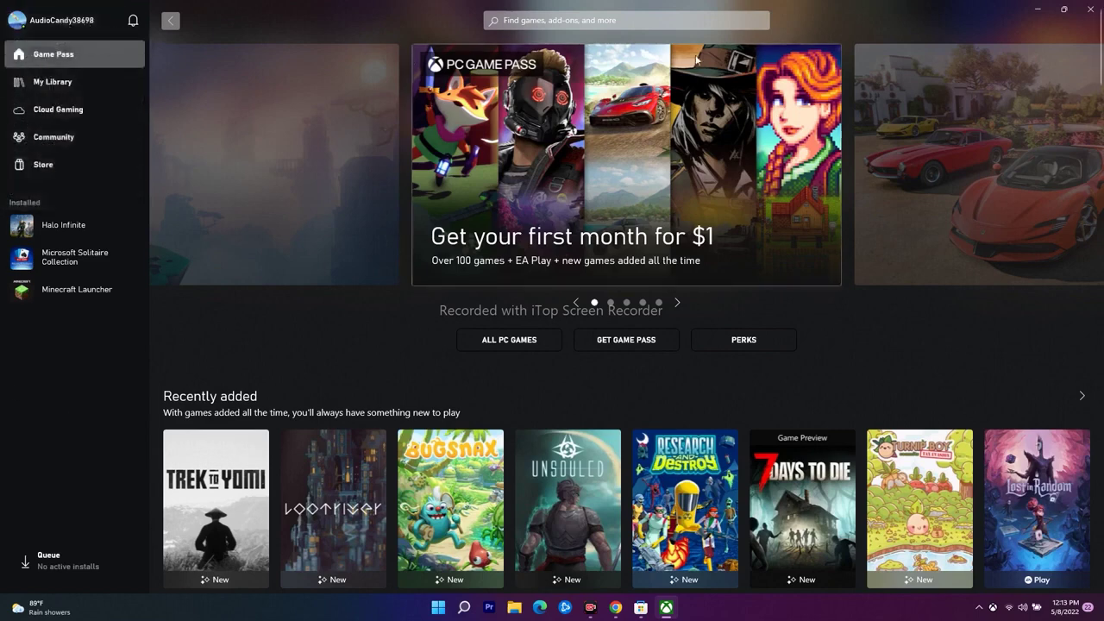
pyautogui.click(1064, 9)
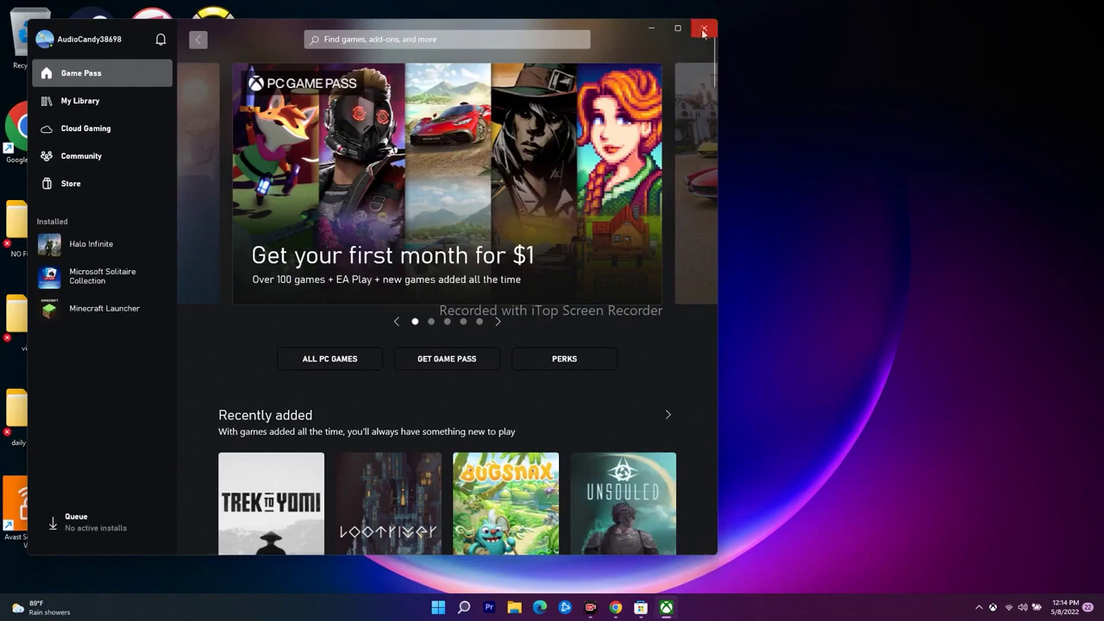
pyautogui.click(652, 28)
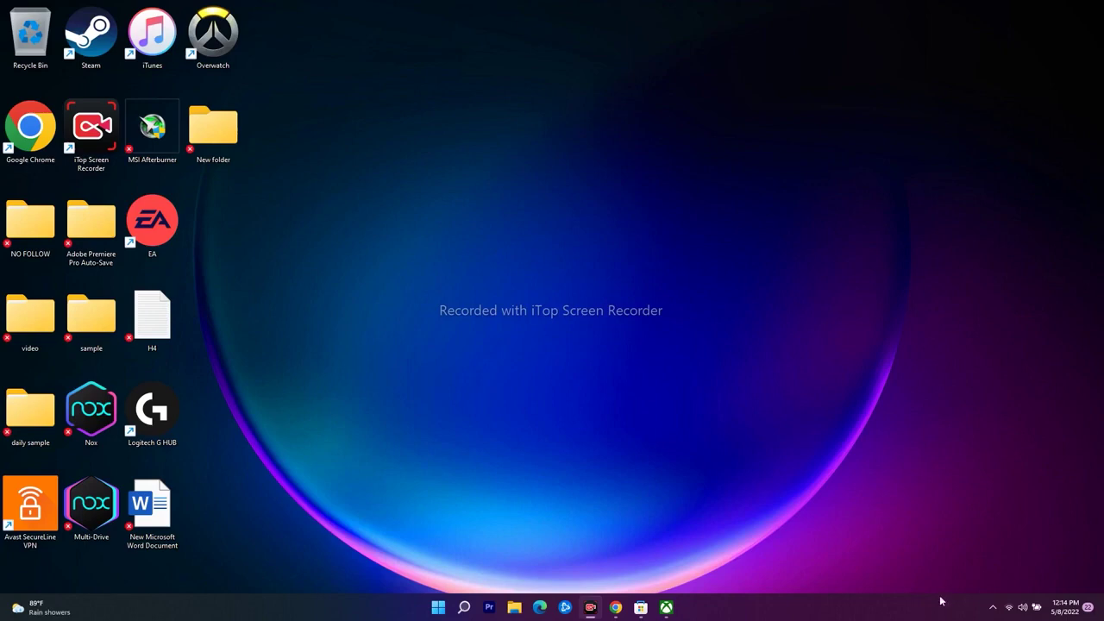
pyautogui.click(1063, 611)
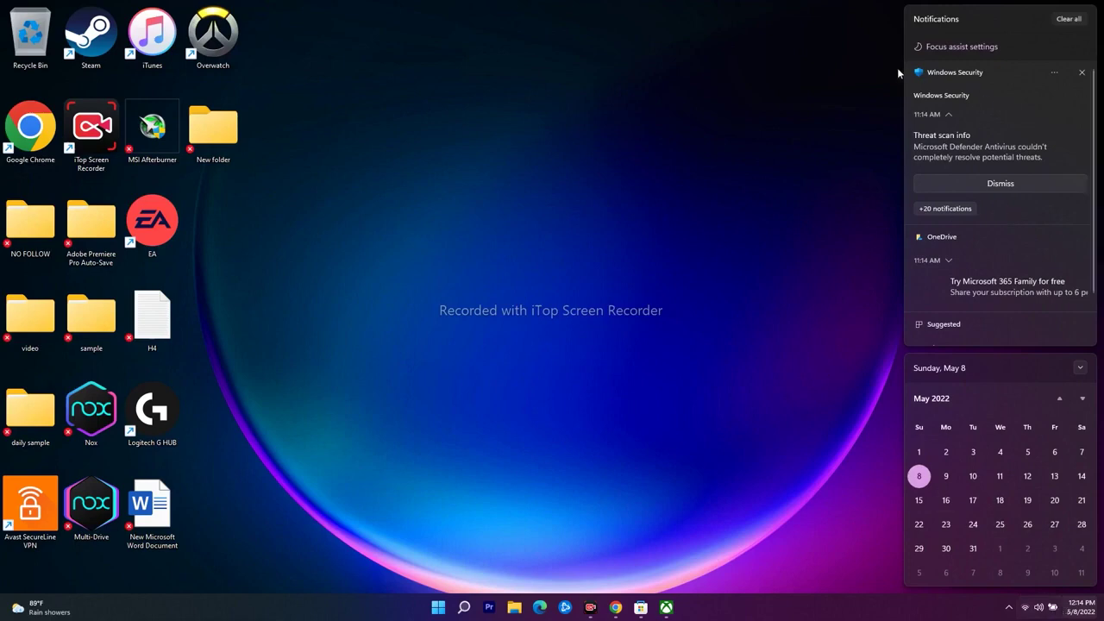
pyautogui.click(1065, 611)
pyautogui.click(464, 607)
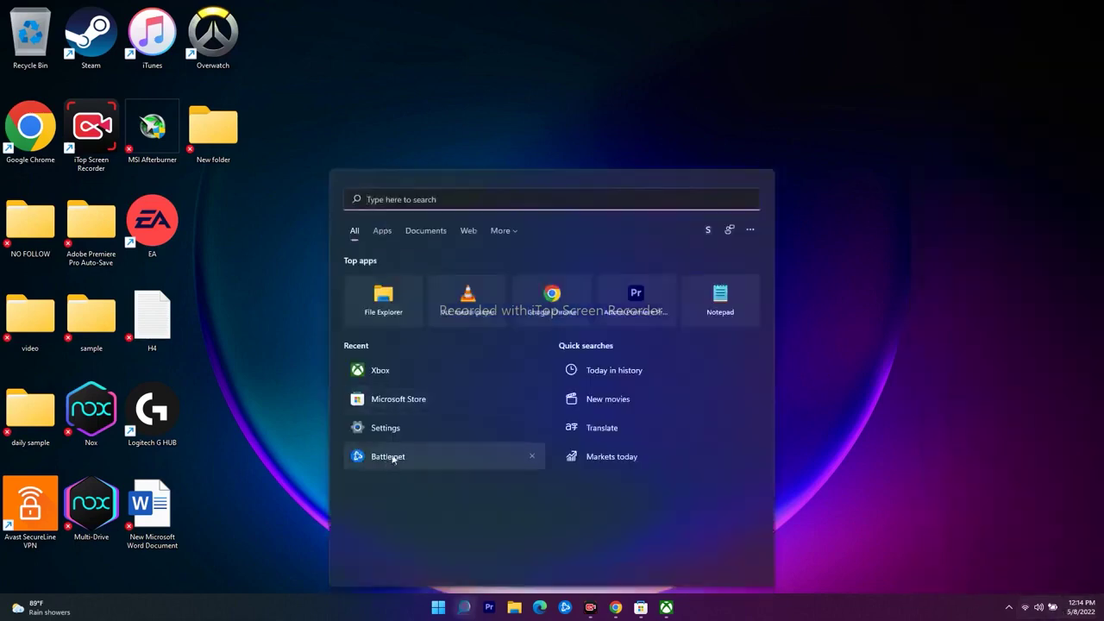
pyautogui.click(384, 428)
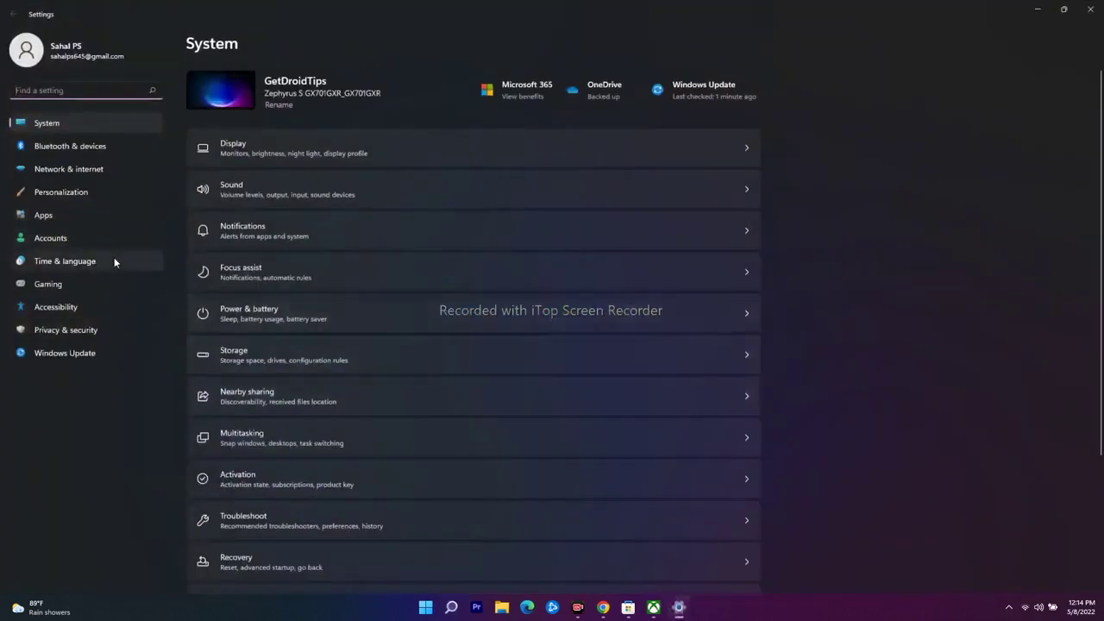
pyautogui.click(91, 260)
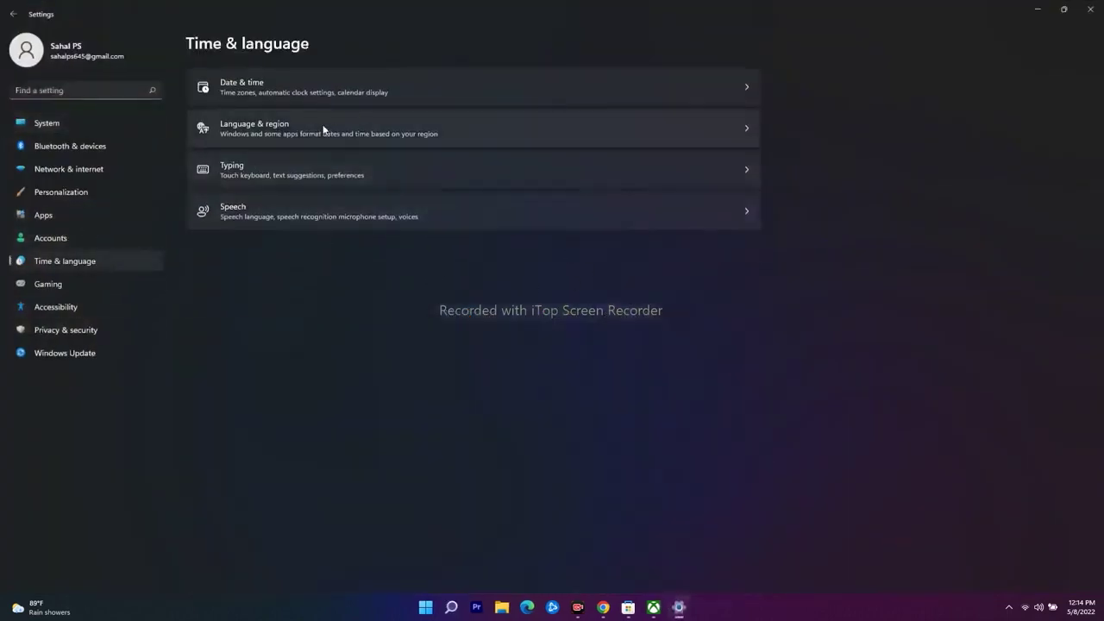
pyautogui.click(414, 80)
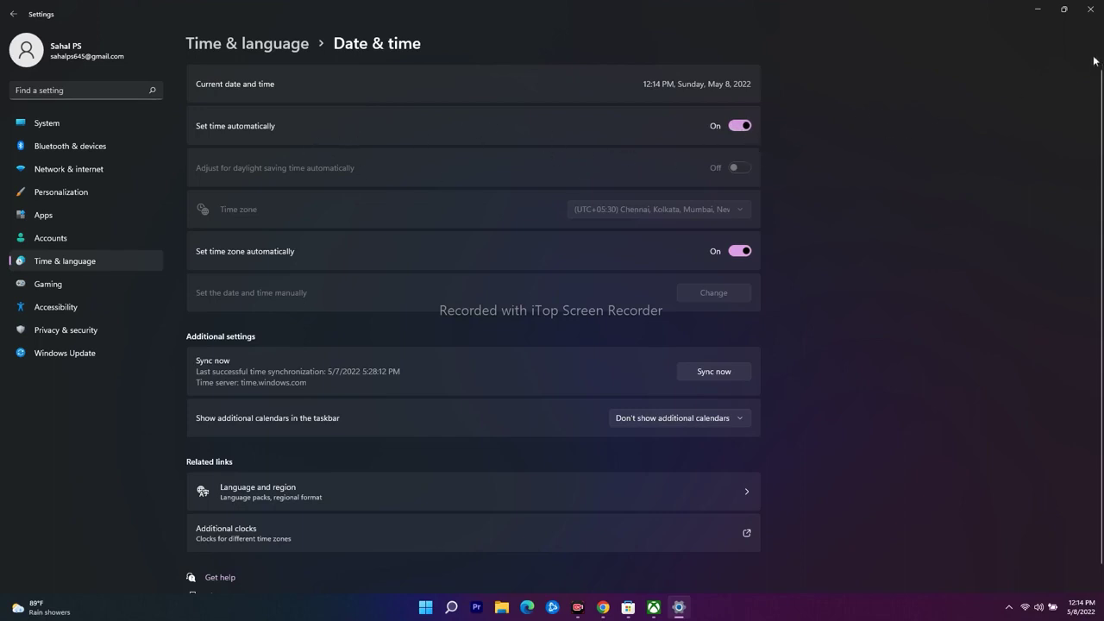
pyautogui.click(1090, 10)
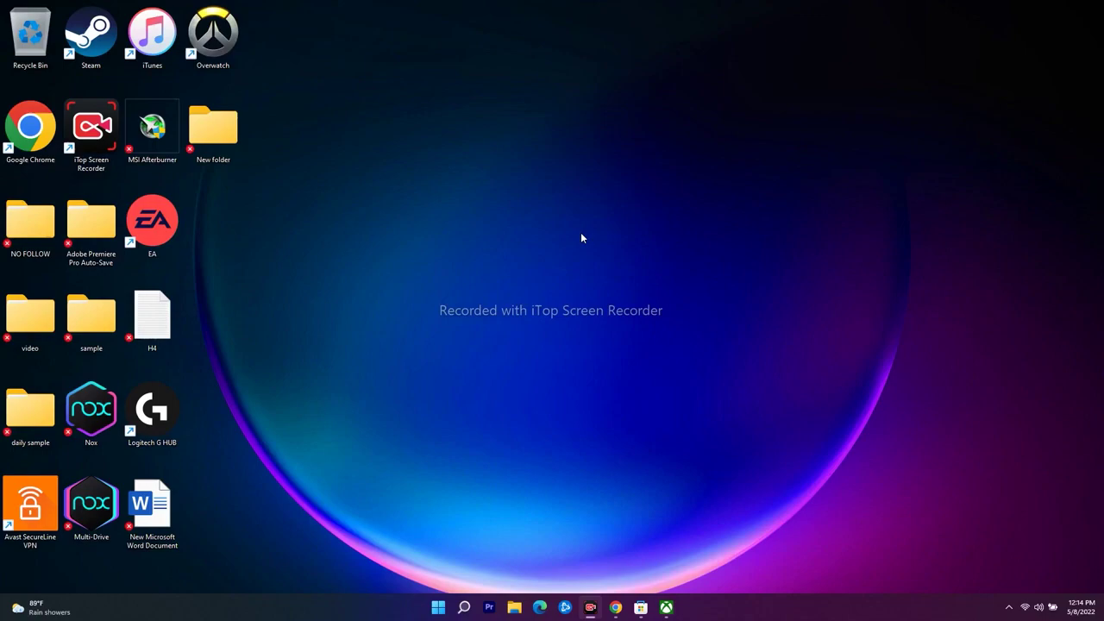
# Restore and maximize the Xbox app window, then minimize it.
pyautogui.click(666, 607)
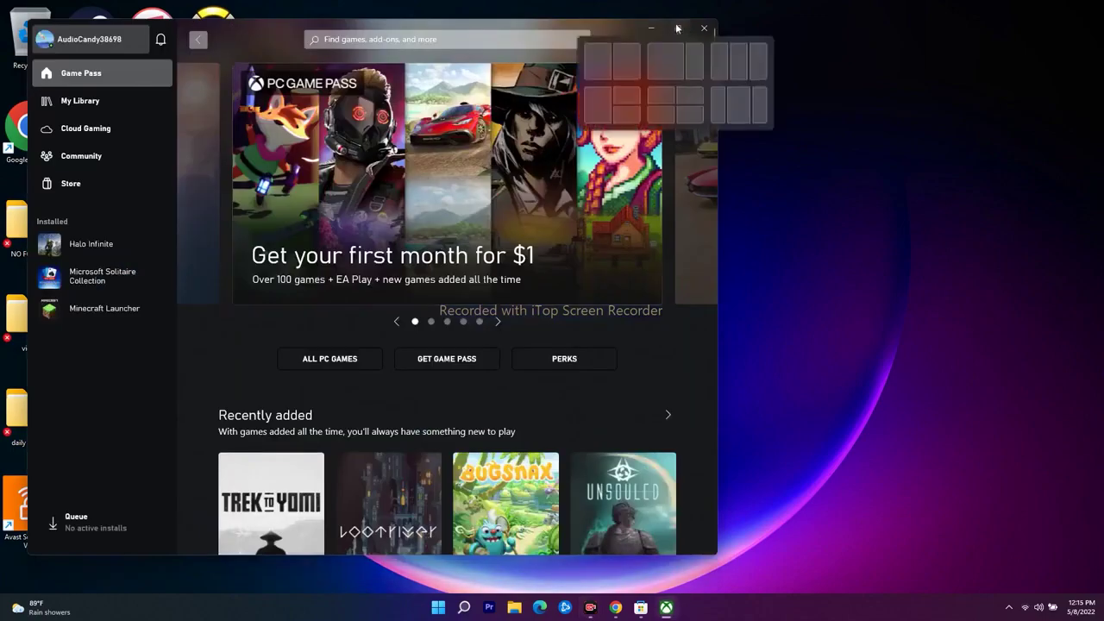
pyautogui.click(677, 28)
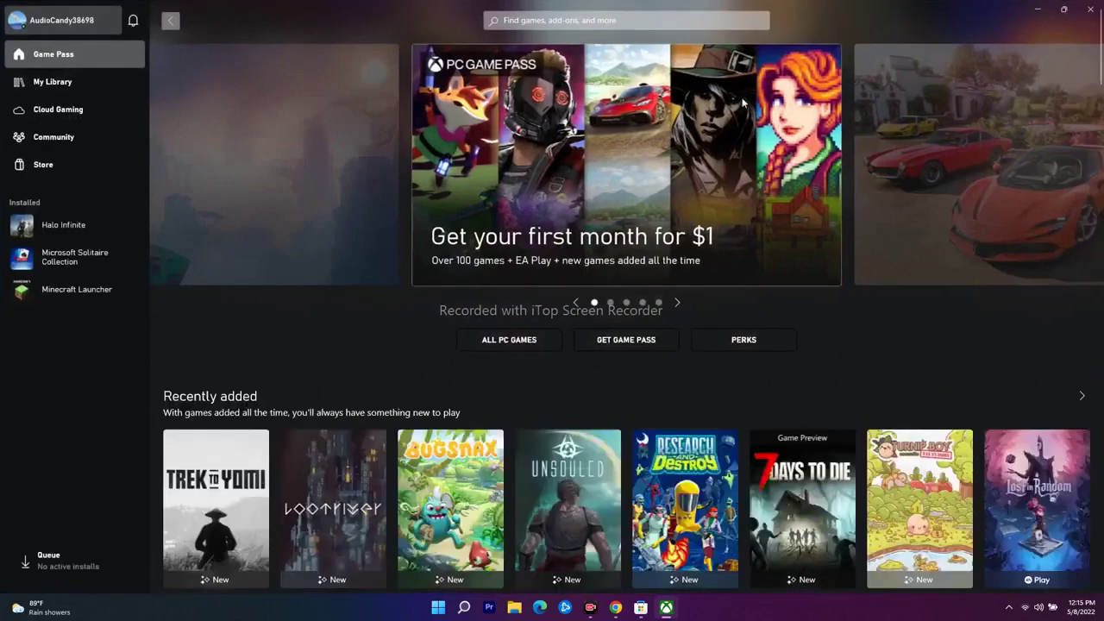
pyautogui.click(1039, 10)
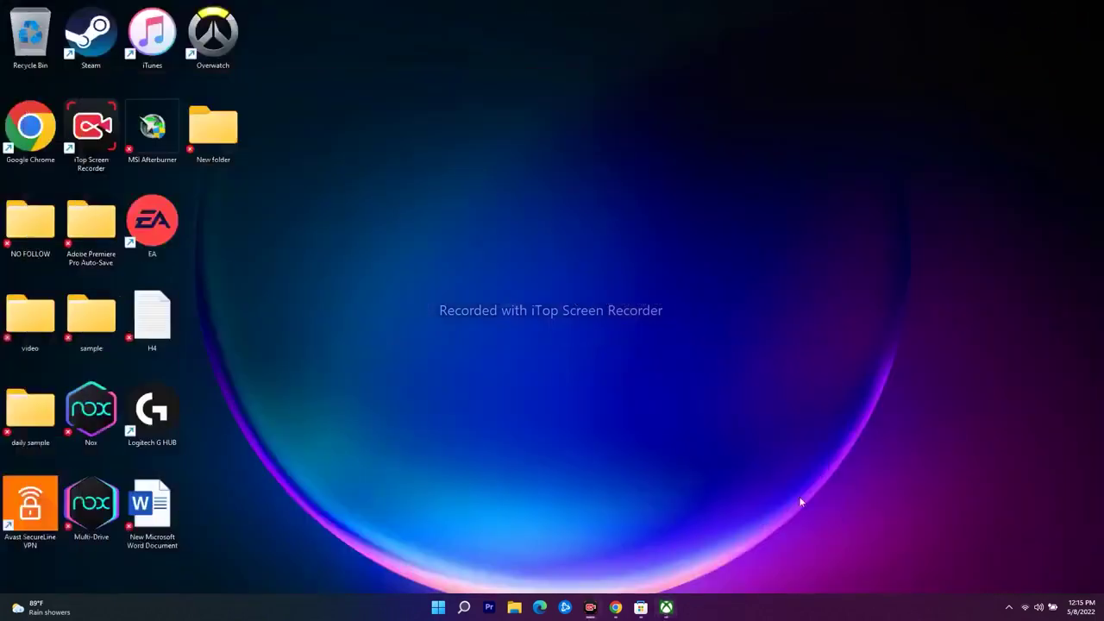
# Bring up Microsoft Store's search field, then minimize both the Store and the Xbox app.
pyautogui.click(640, 607)
pyautogui.click(552, 13)
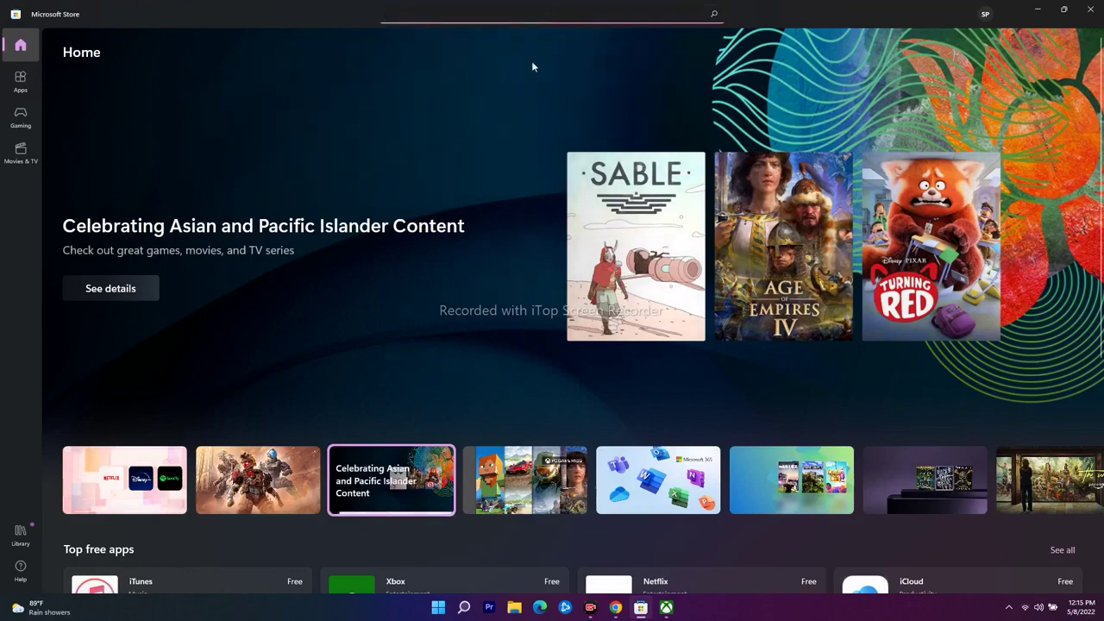
pyautogui.click(1038, 9)
pyautogui.click(638, 609)
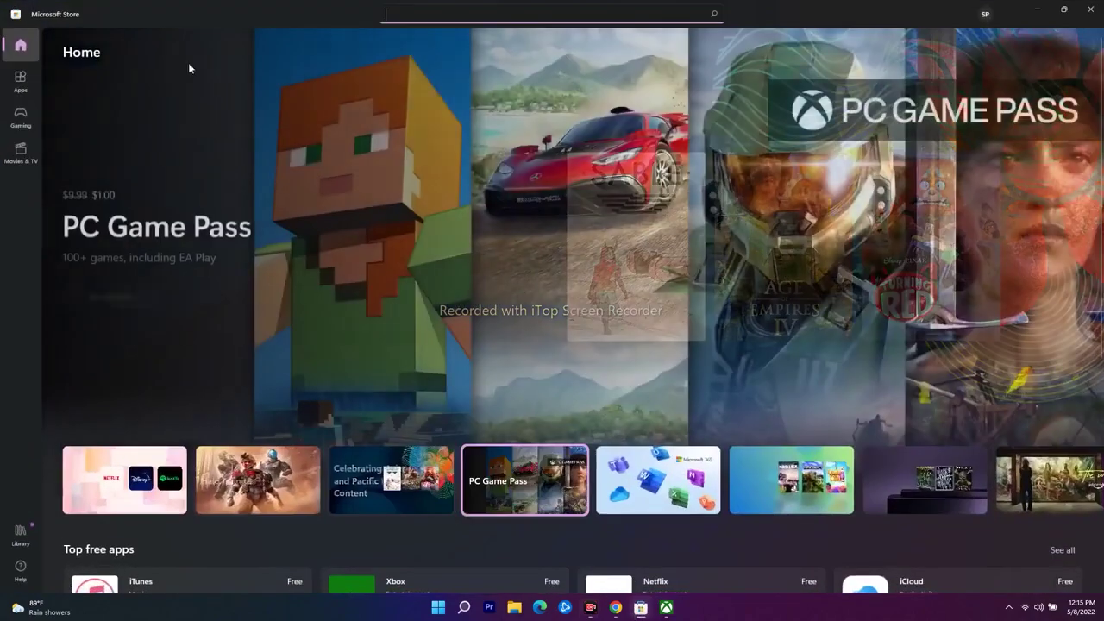
pyautogui.click(1038, 9)
pyautogui.click(669, 609)
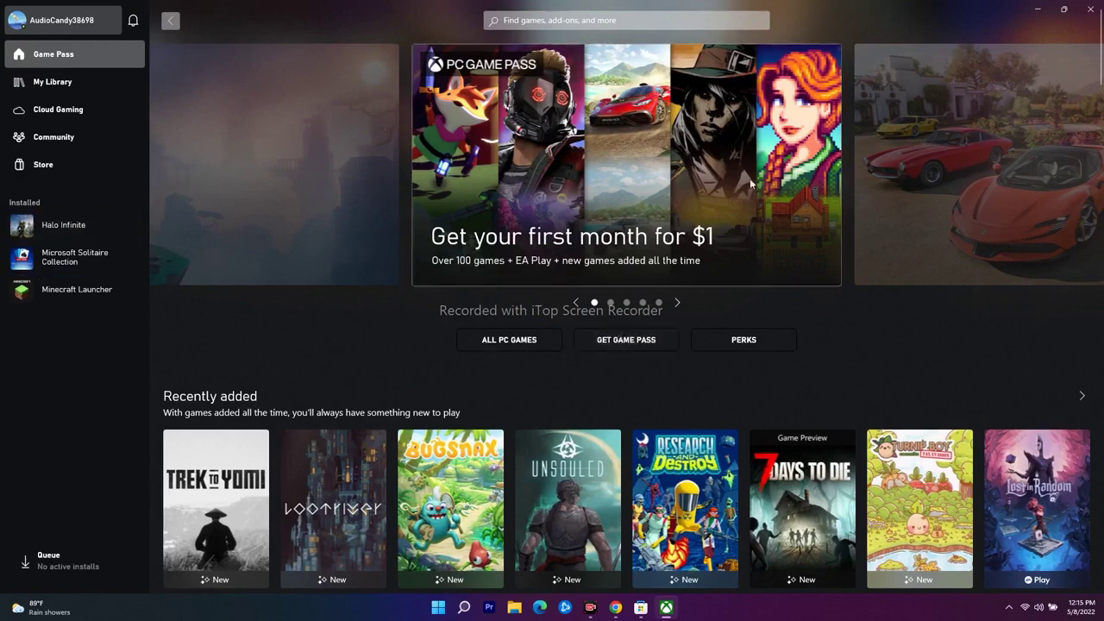
pyautogui.click(1033, 10)
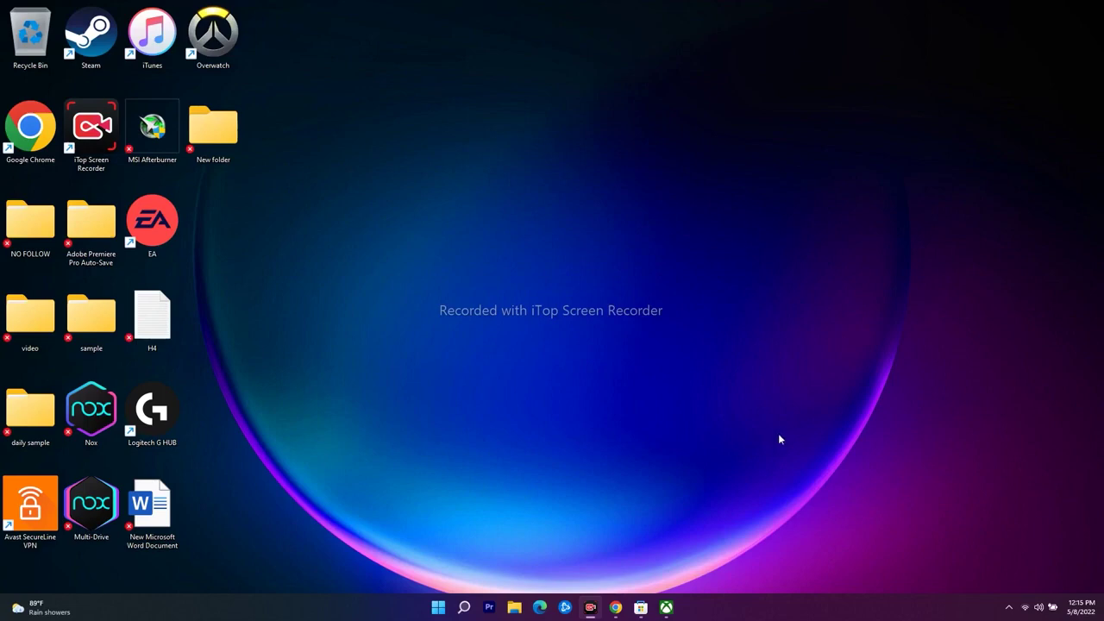
# Close the extra YouTube tab and copy the Step 3 Get-AppxPackage re-registration command.
pyautogui.click(615, 608)
pyautogui.click(269, 10)
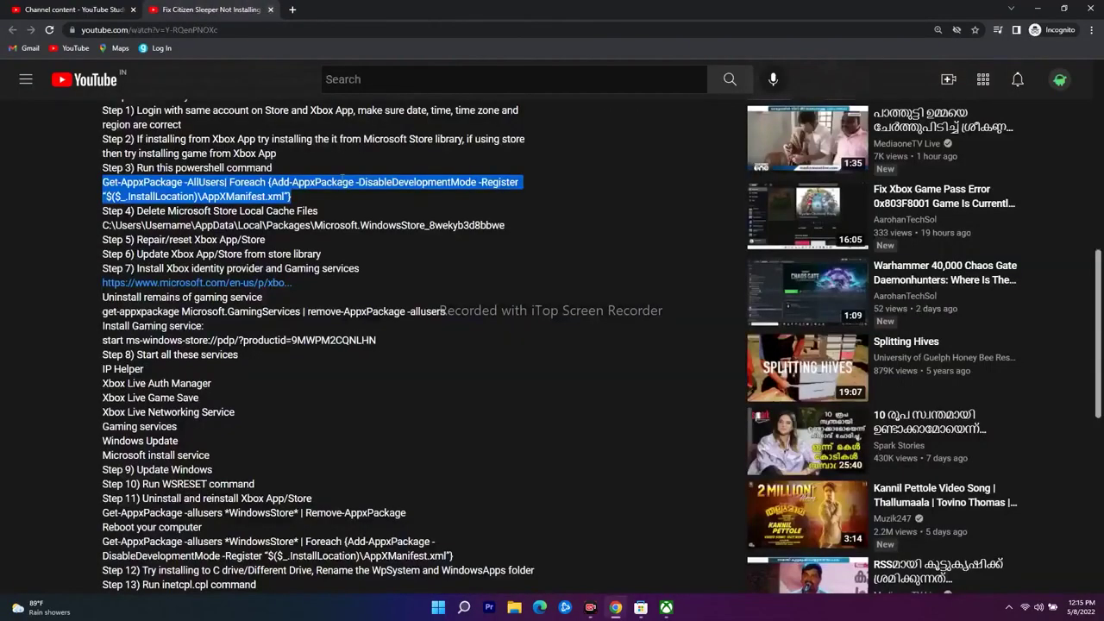
pyautogui.click(438, 325)
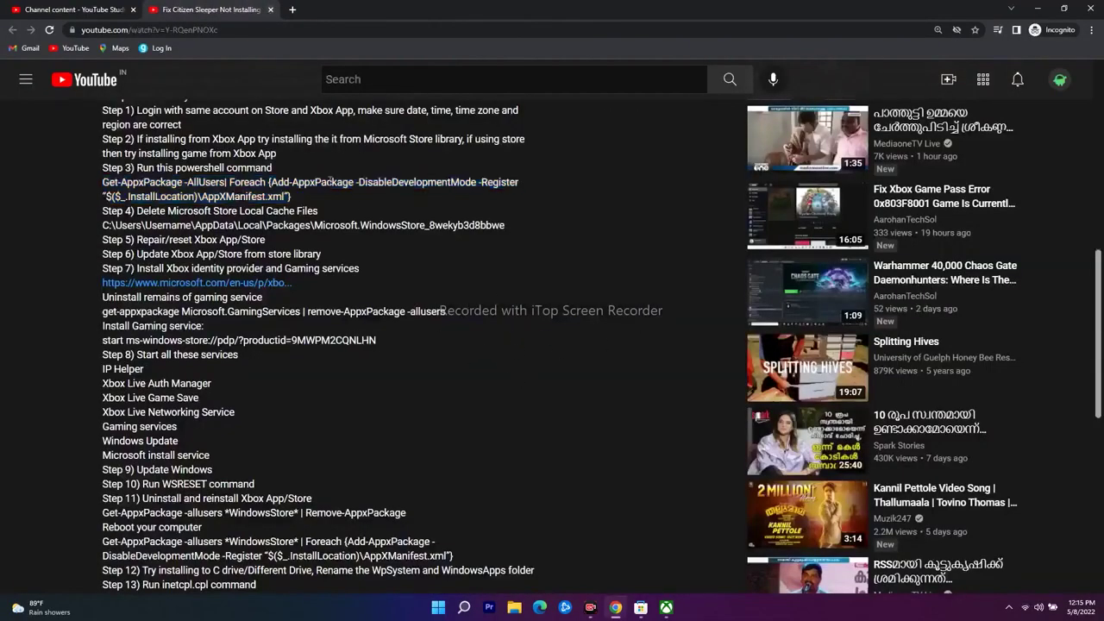
pyautogui.moveTo(293, 198); pyautogui.dragTo(95, 188)
pyautogui.rightClick(149, 197)
pyautogui.click(148, 197)
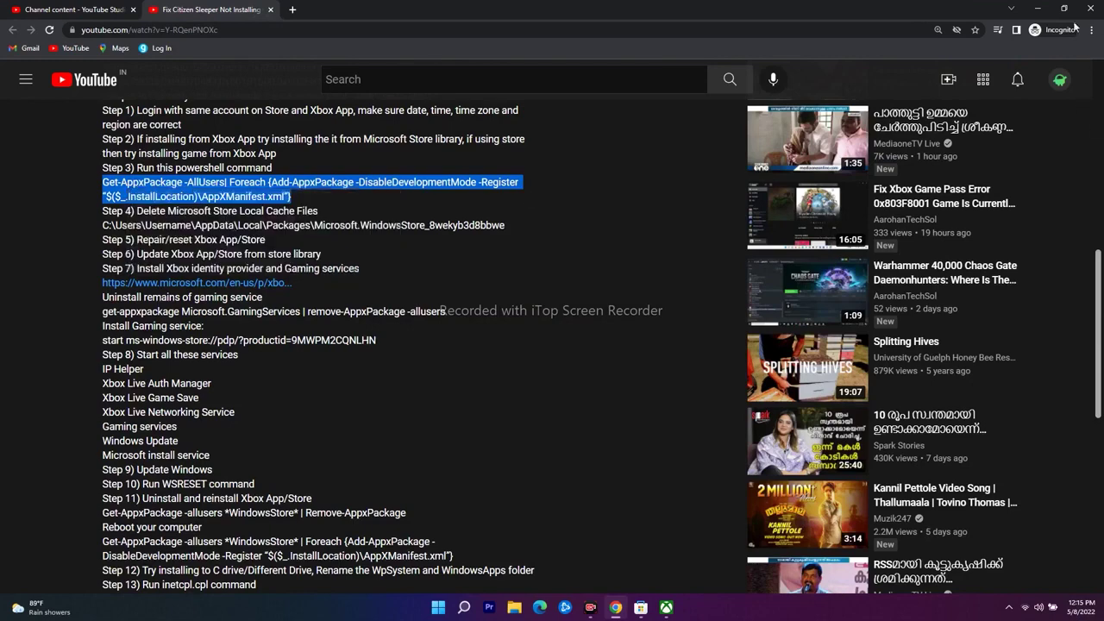
pyautogui.click(1037, 9)
pyautogui.click(463, 607)
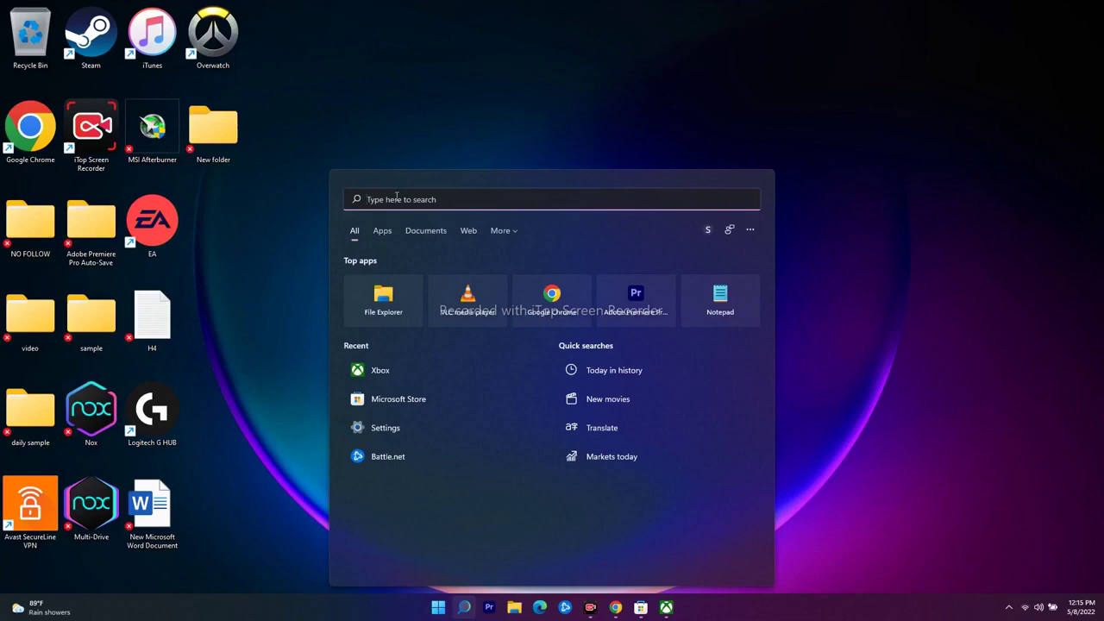
# Run the pasted Get-AppxPackage command in an administrator PowerShell, closing it after the errors.
pyautogui.write('w')
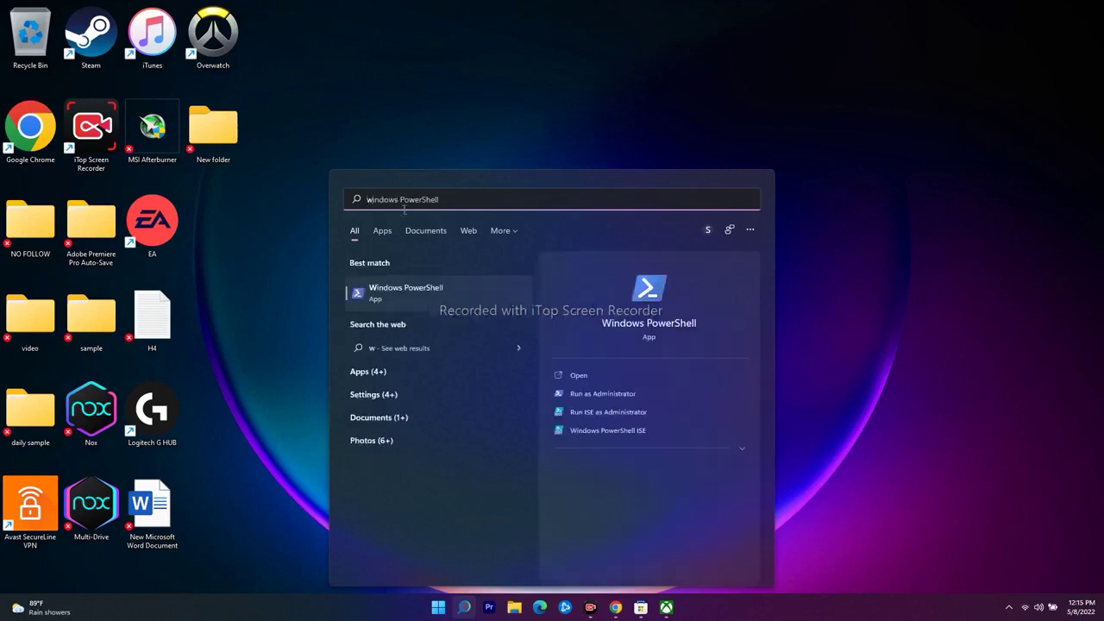
pyautogui.click(590, 395)
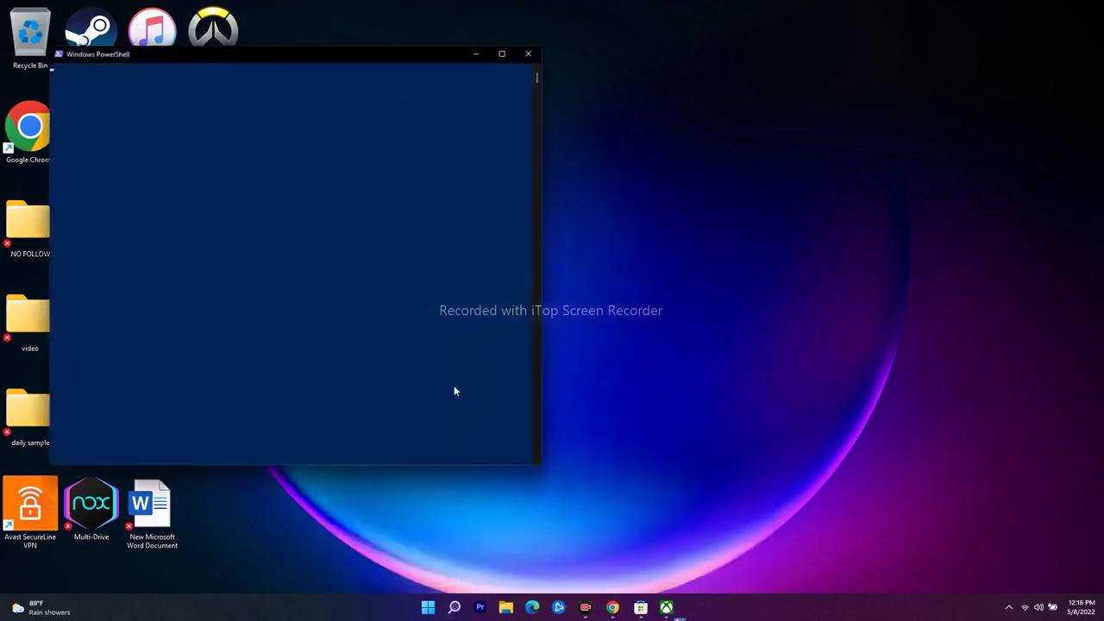
pyautogui.hotkey('ctrl', 'v')
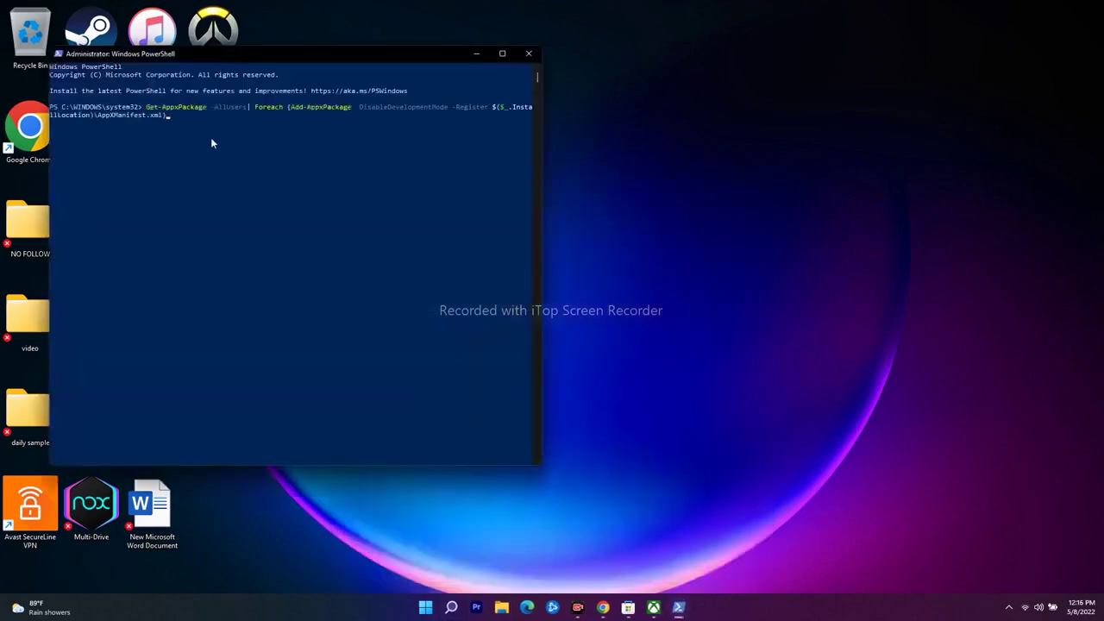
pyautogui.press('Return')
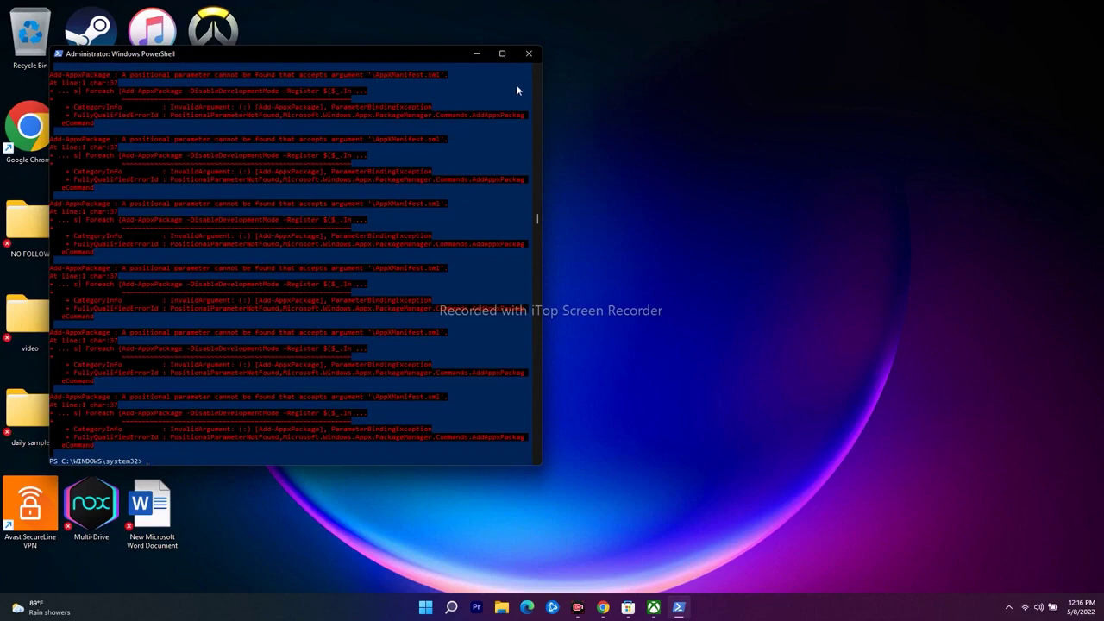
pyautogui.click(528, 57)
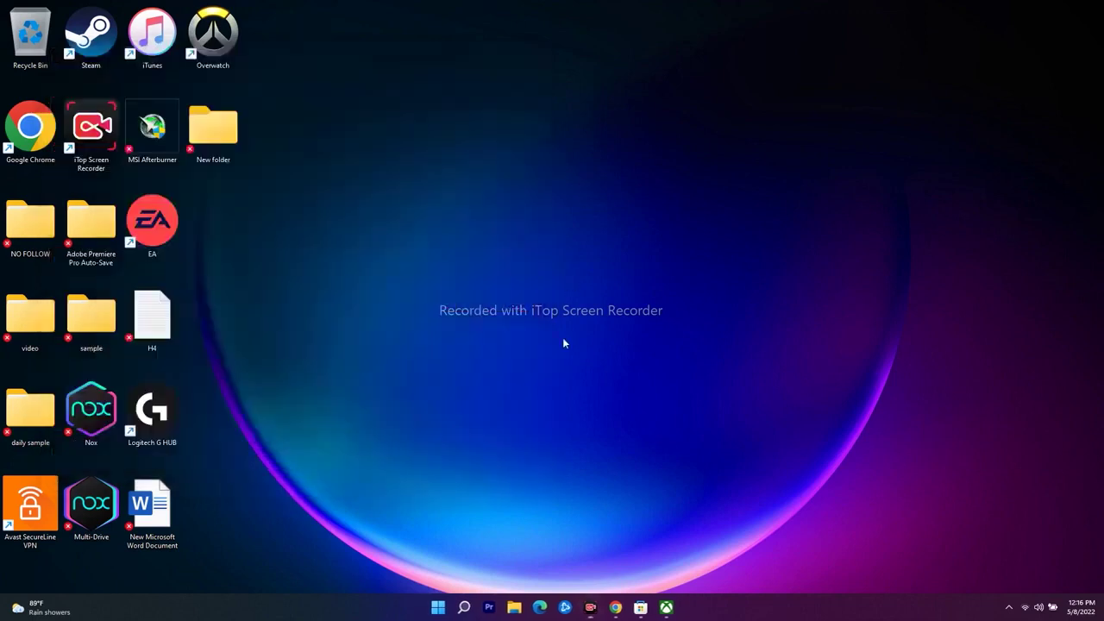
pyautogui.click(438, 607)
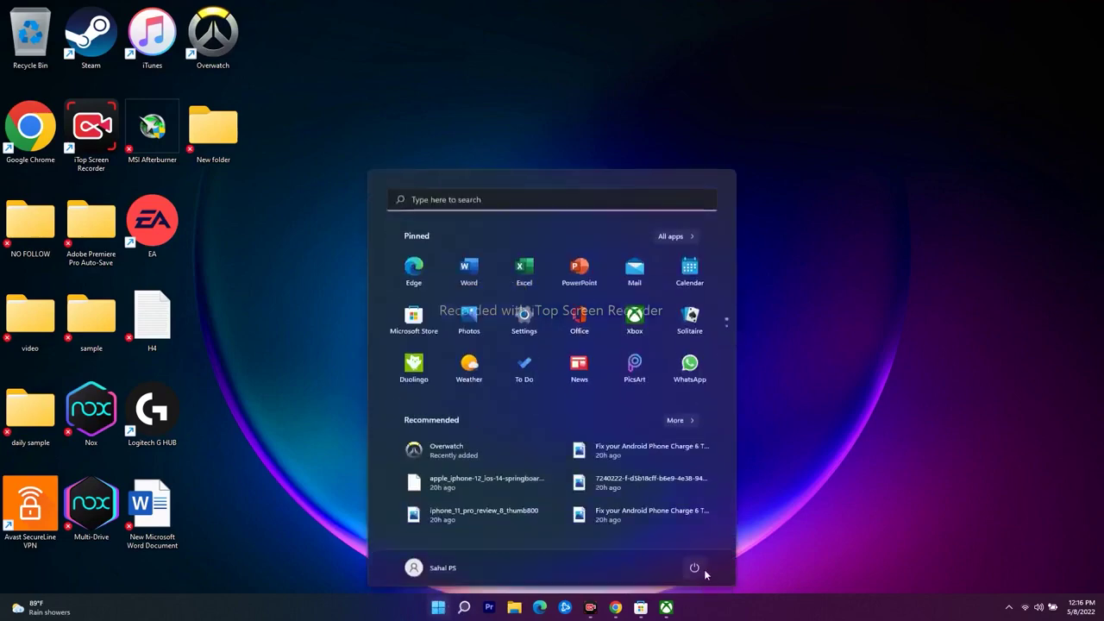
pyautogui.click(820, 490)
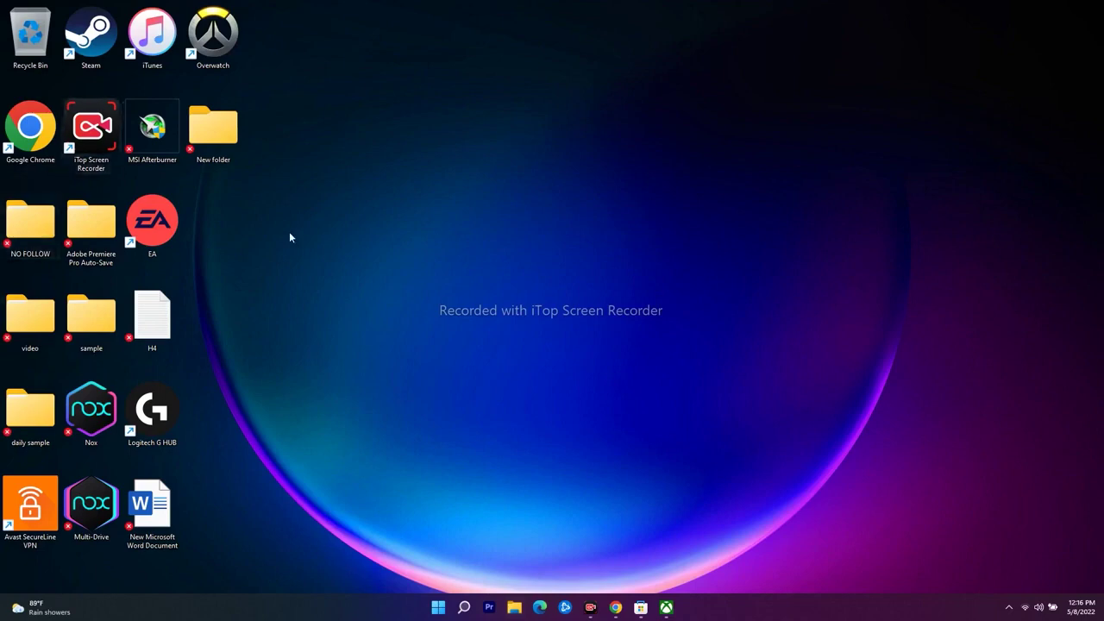
pyautogui.press('super+e')
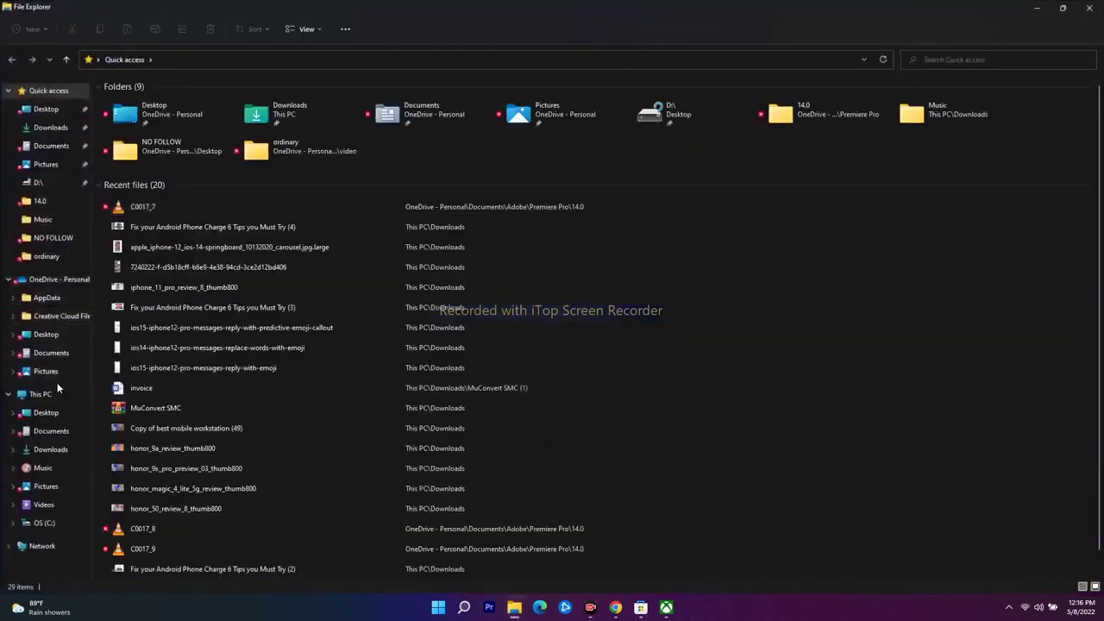
# Navigate from This PC through C: and Users to the user's AppData\Local folder.
pyautogui.click(51, 393)
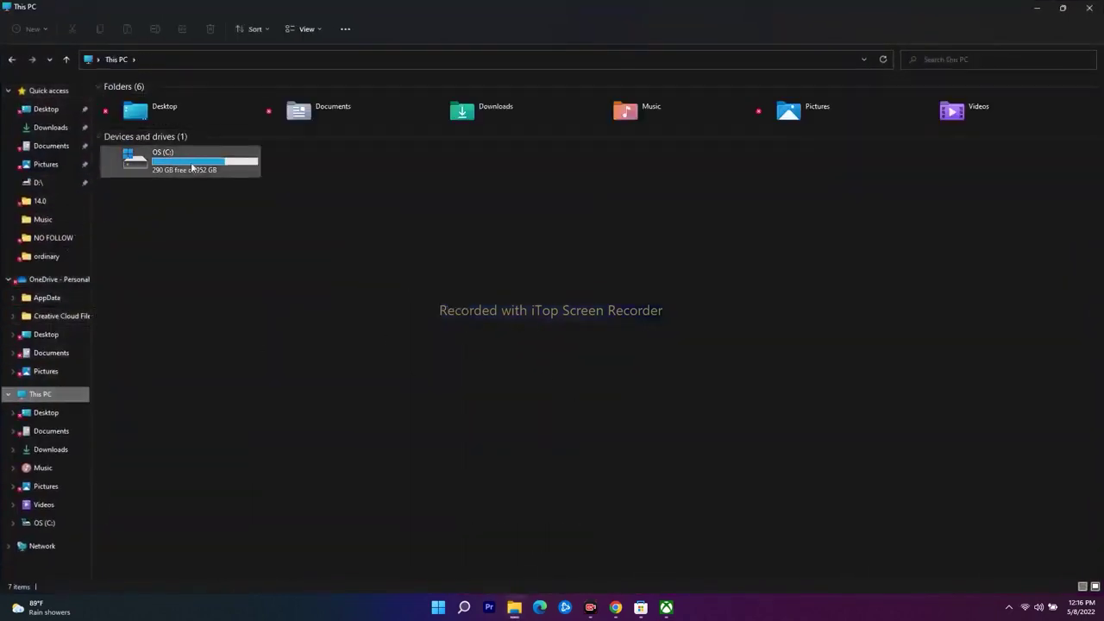
pyautogui.doubleClick(192, 166)
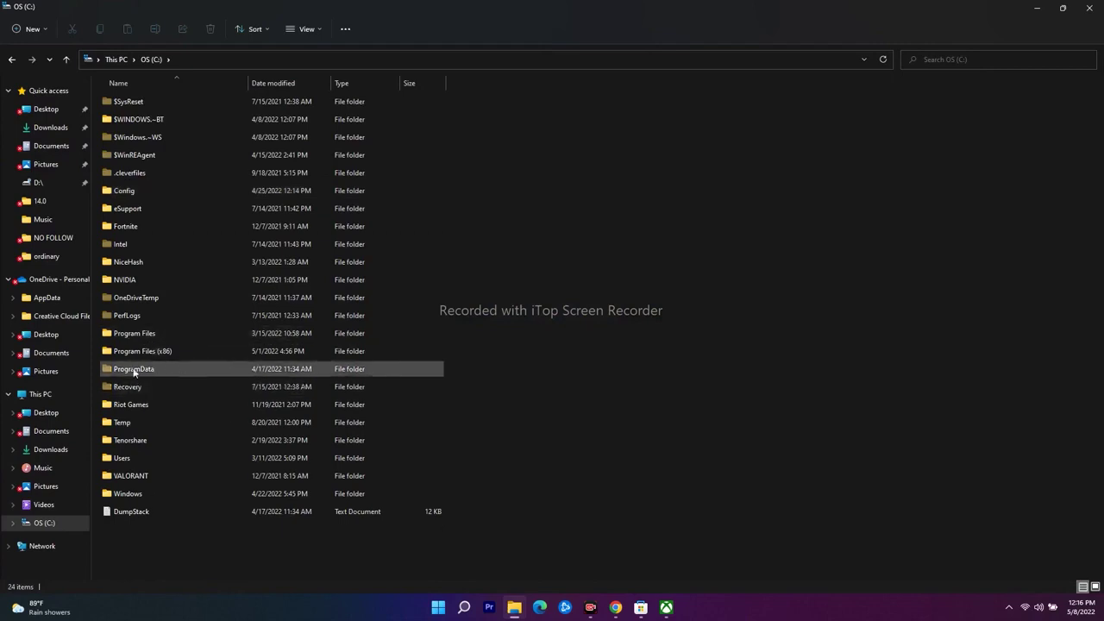
pyautogui.click(172, 369)
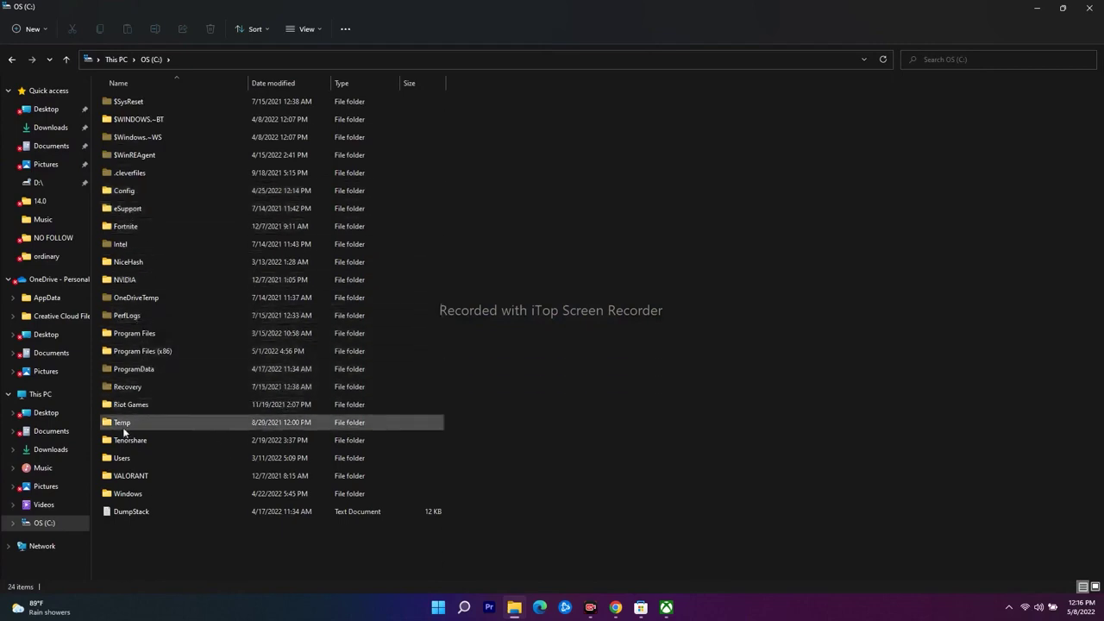
pyautogui.doubleClick(123, 457)
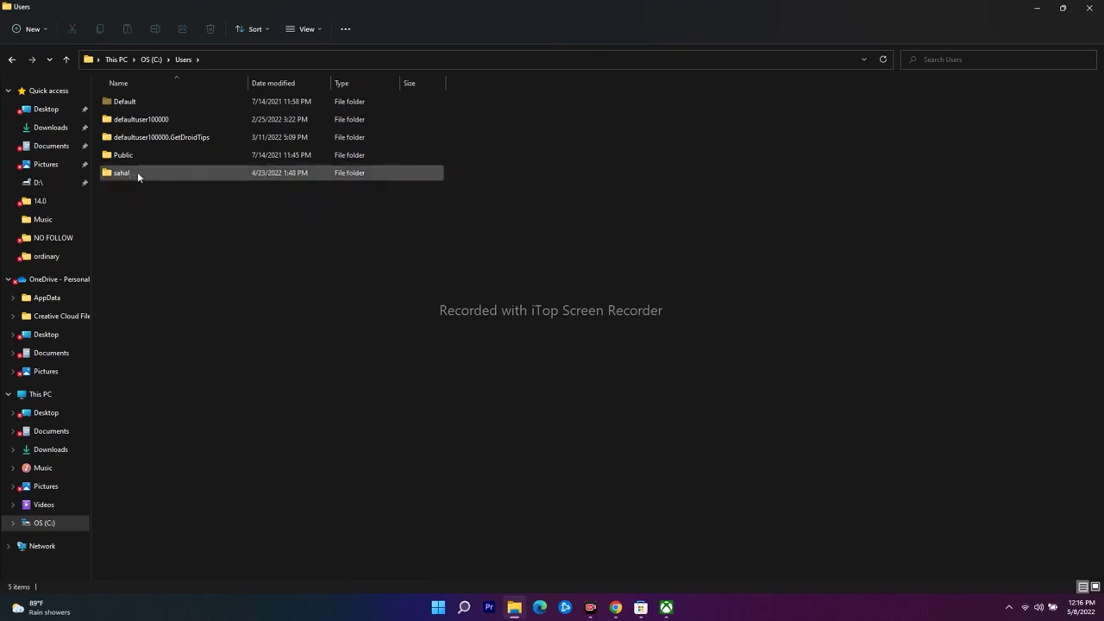
pyautogui.moveTo(132, 175)
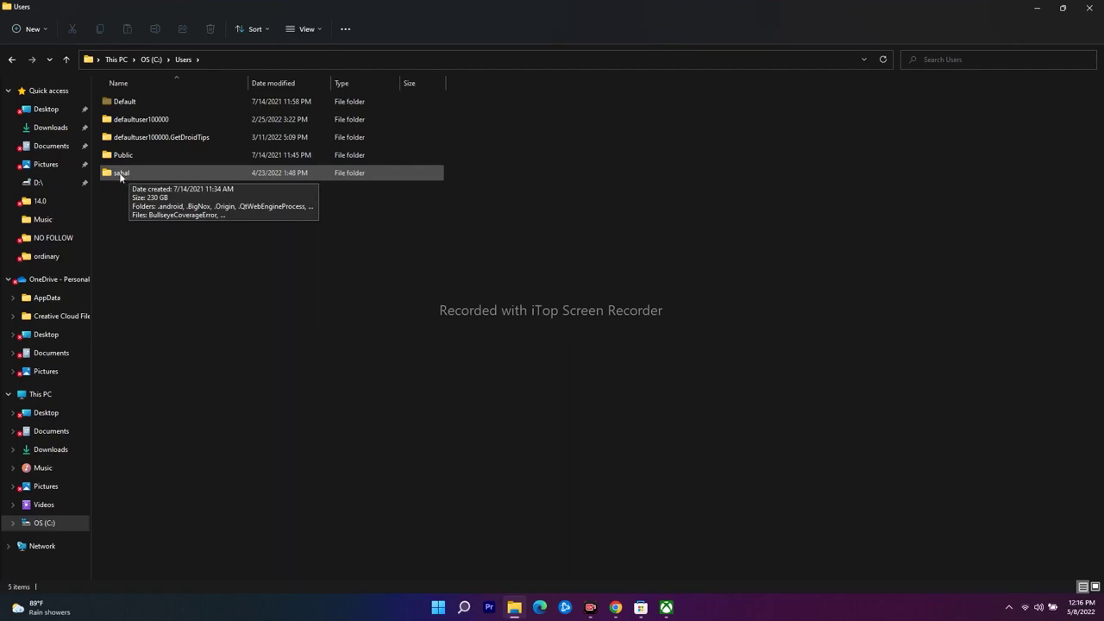
pyautogui.doubleClick(132, 176)
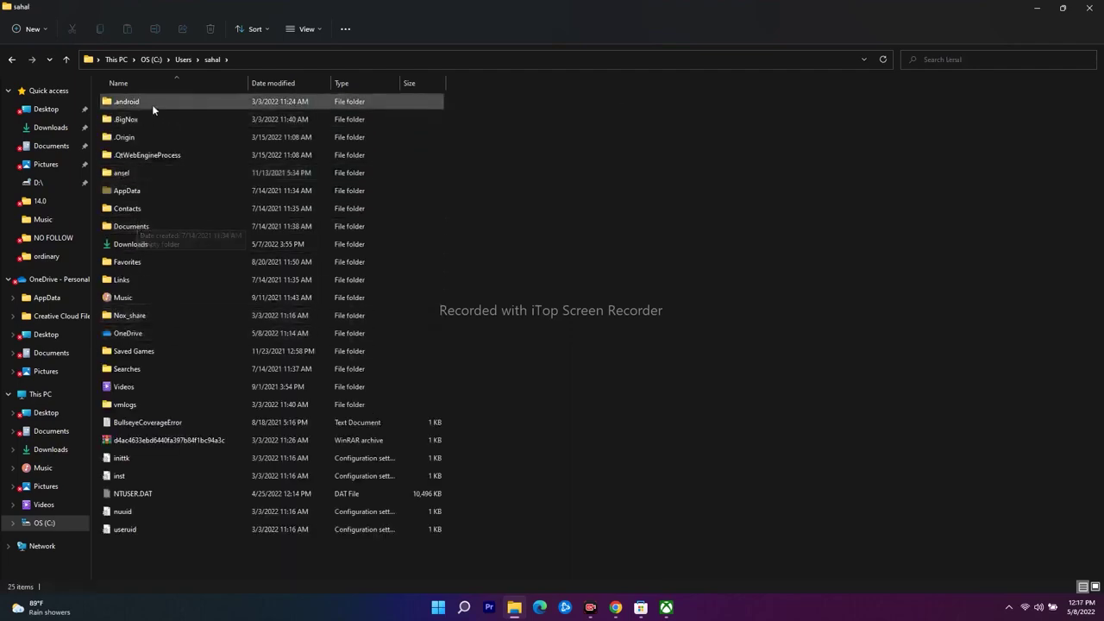
pyautogui.doubleClick(133, 190)
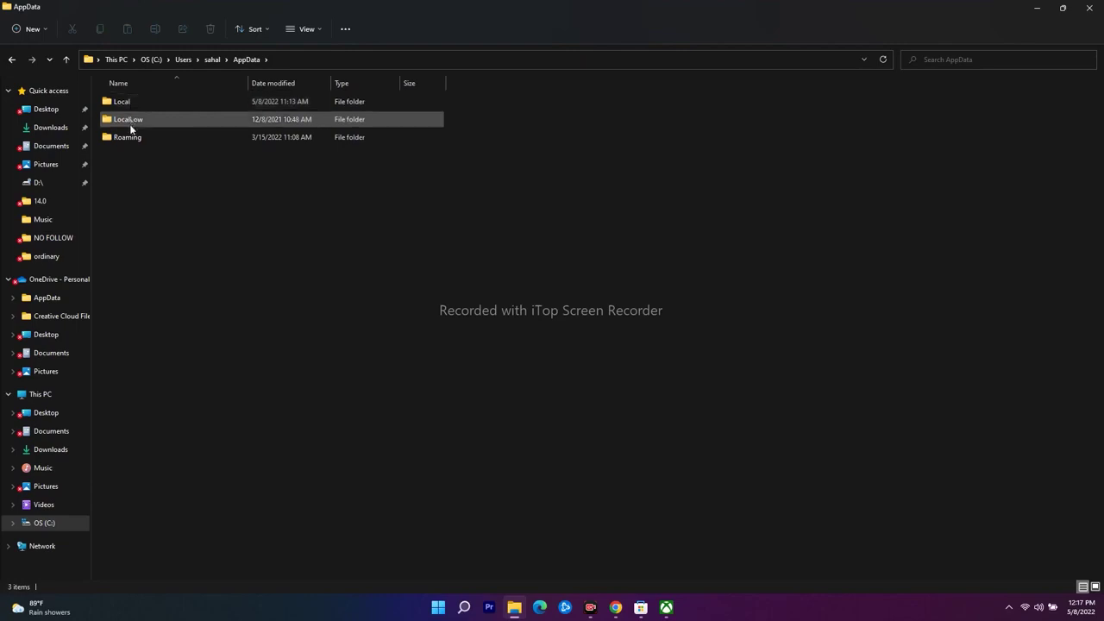
pyautogui.doubleClick(133, 104)
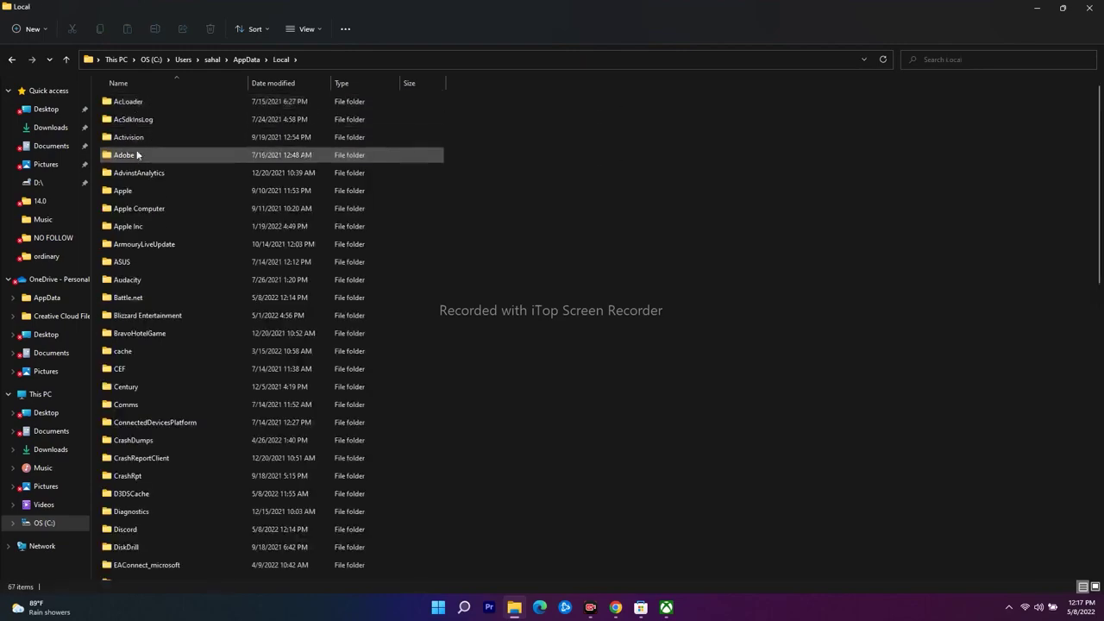
# Look through the LocalLow and Roaming folders, then return to Local and scroll to Packages.
pyautogui.click(13, 59)
pyautogui.doubleClick(137, 123)
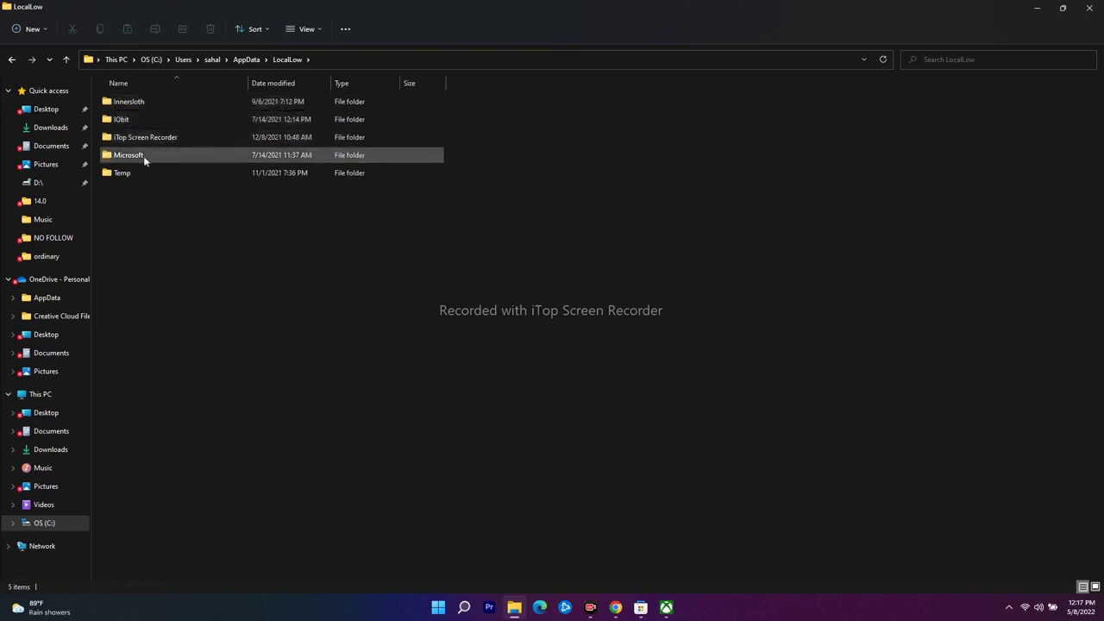
pyautogui.doubleClick(138, 155)
pyautogui.click(12, 62)
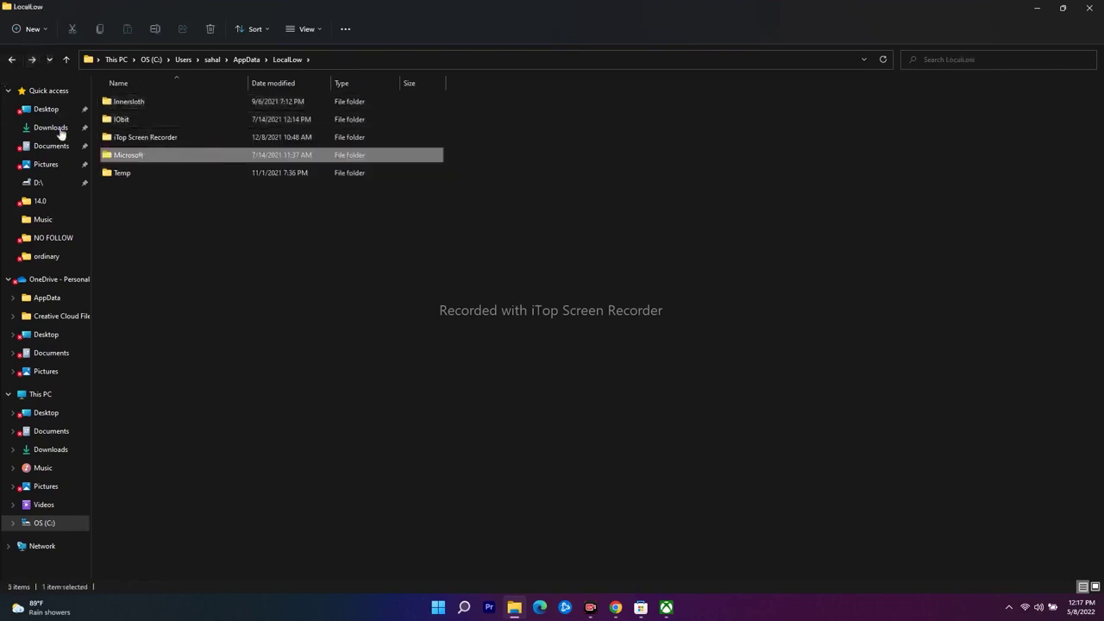
pyautogui.click(11, 60)
pyautogui.doubleClick(142, 138)
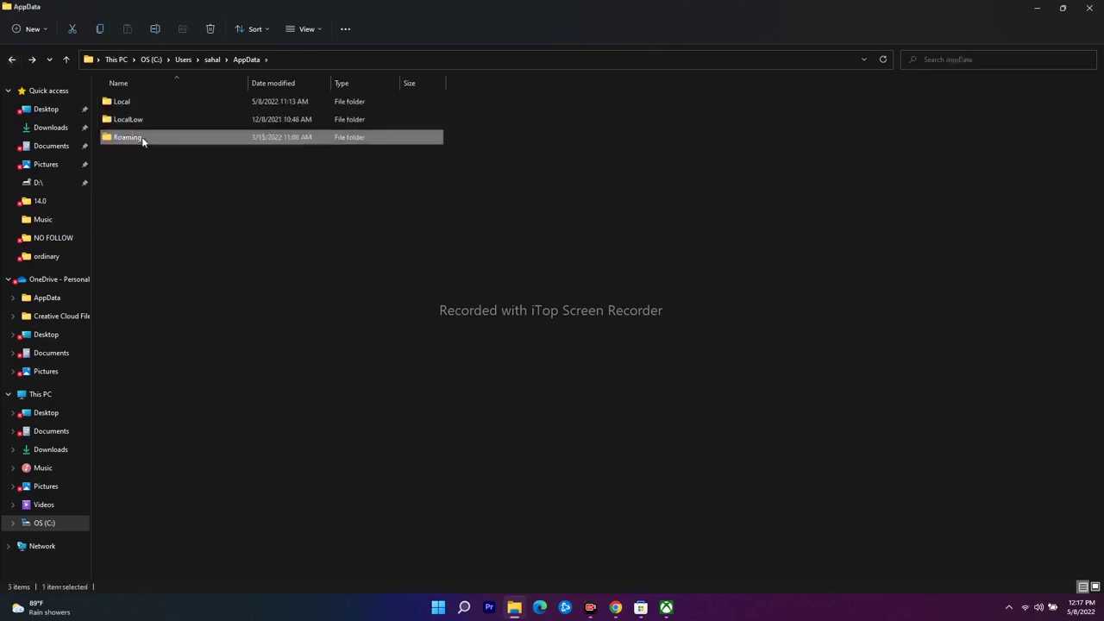
pyautogui.click(11, 59)
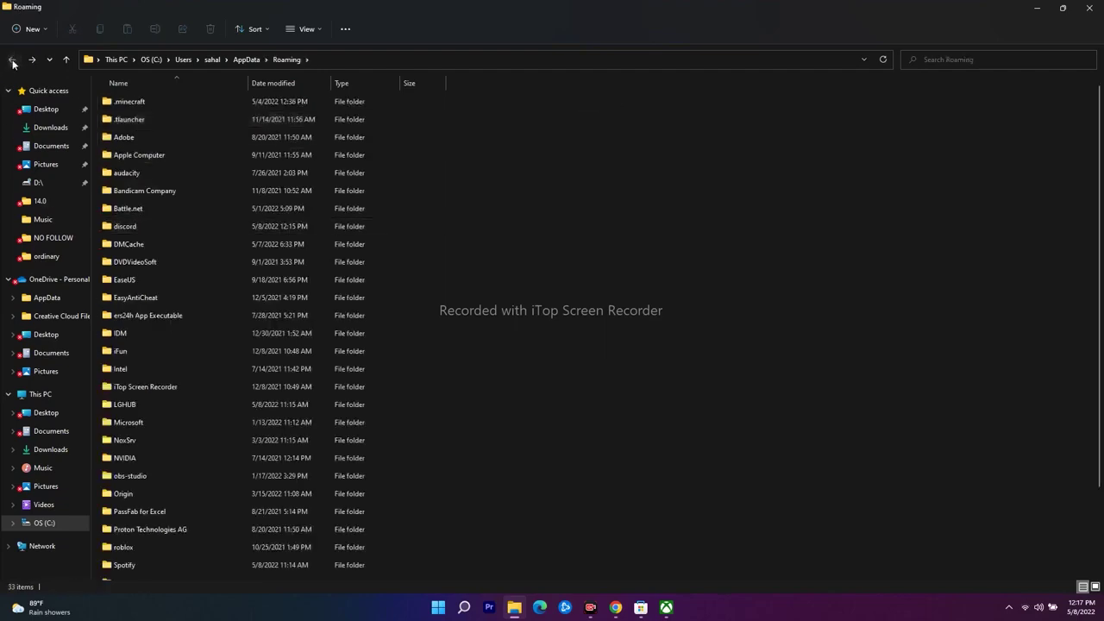
pyautogui.doubleClick(148, 101)
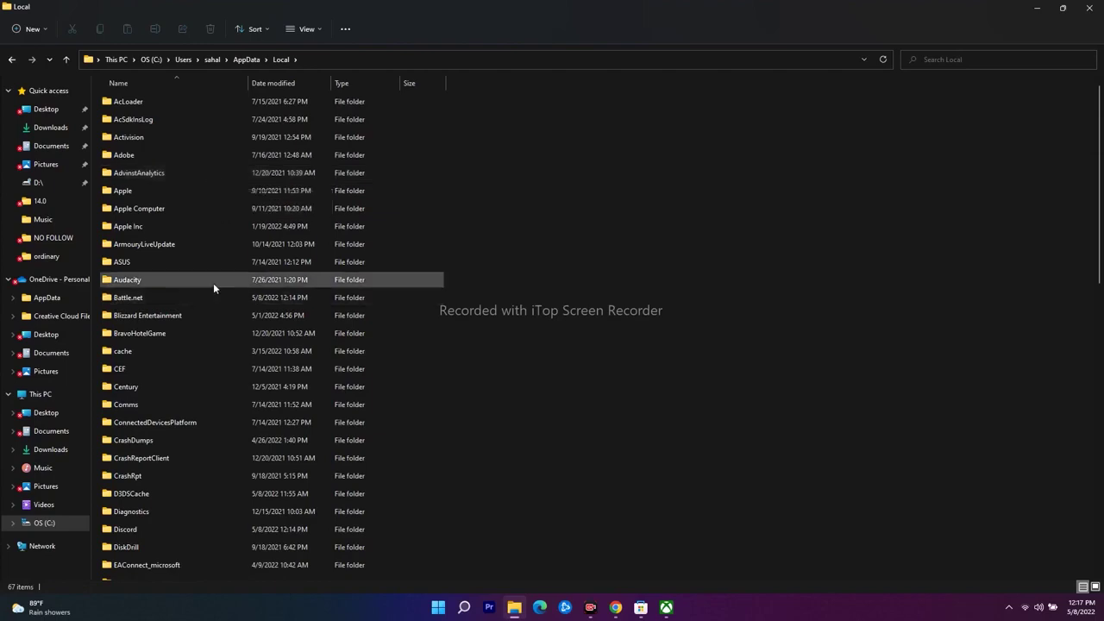
pyautogui.scroll(-7, 228, 212)
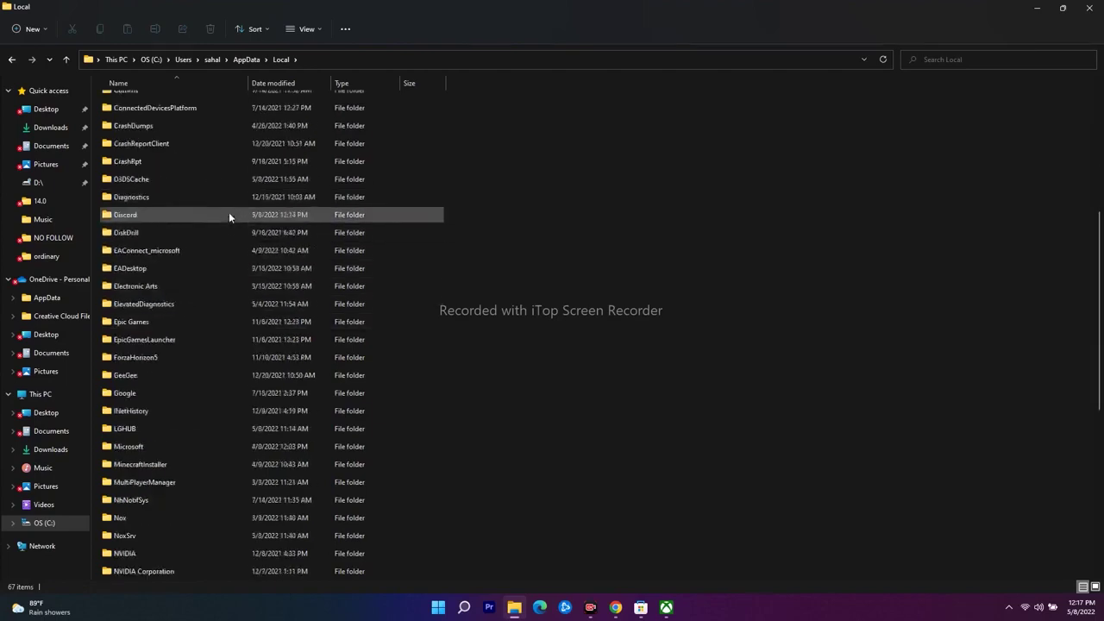
pyautogui.scroll(-4, 228, 213)
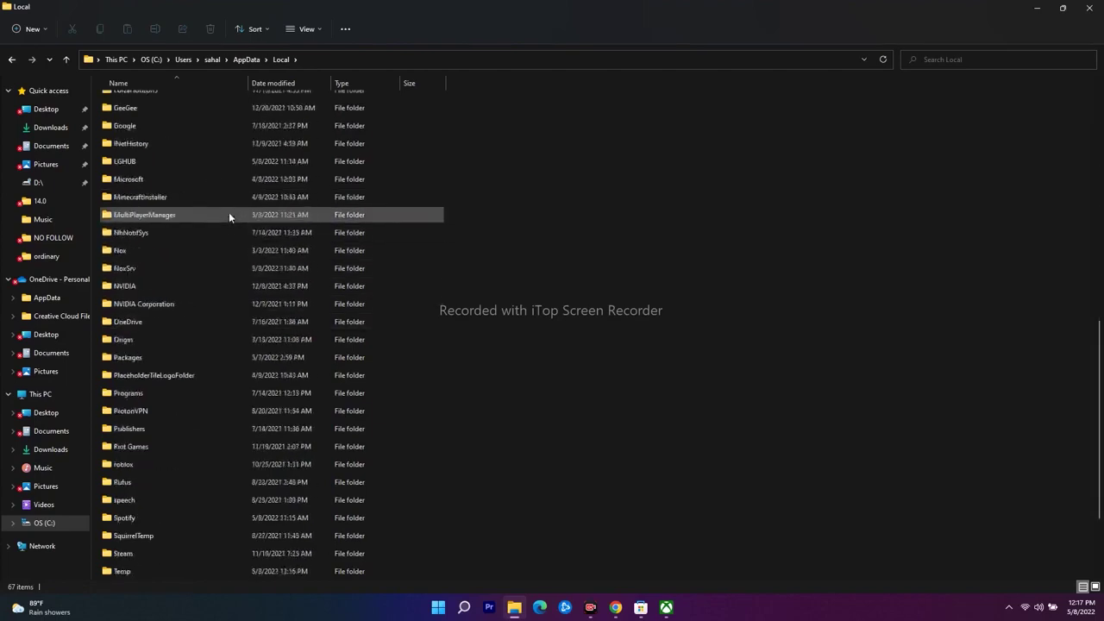
# Open Packages and the MicrosoftTeams_8wekyb3d8bbwe package folder.
pyautogui.doubleClick(144, 356)
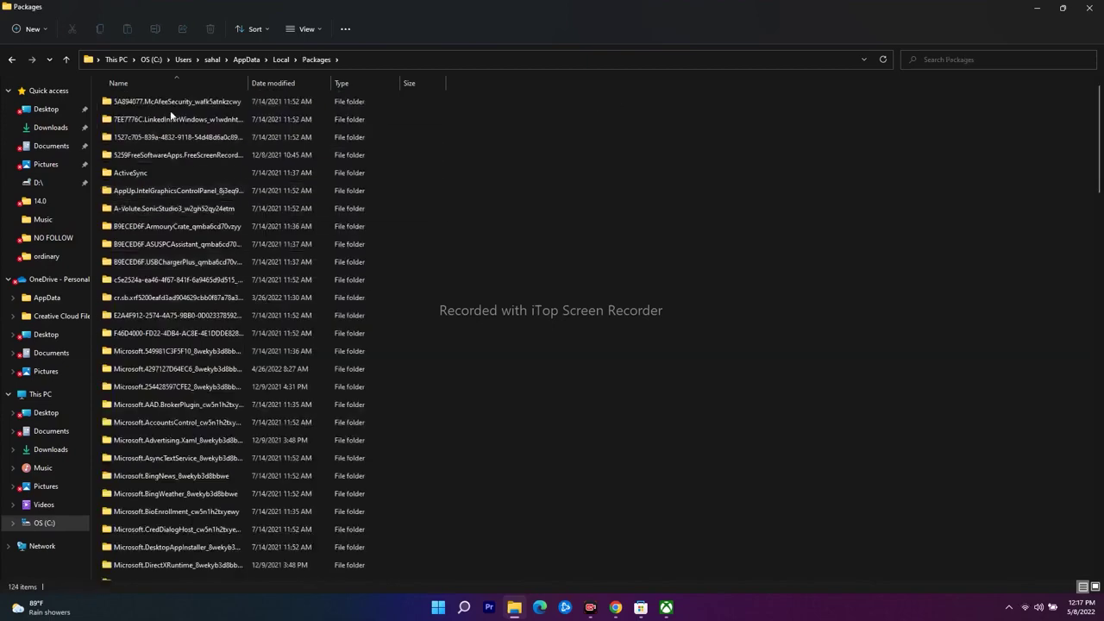
pyautogui.scroll(-20, 536, 210)
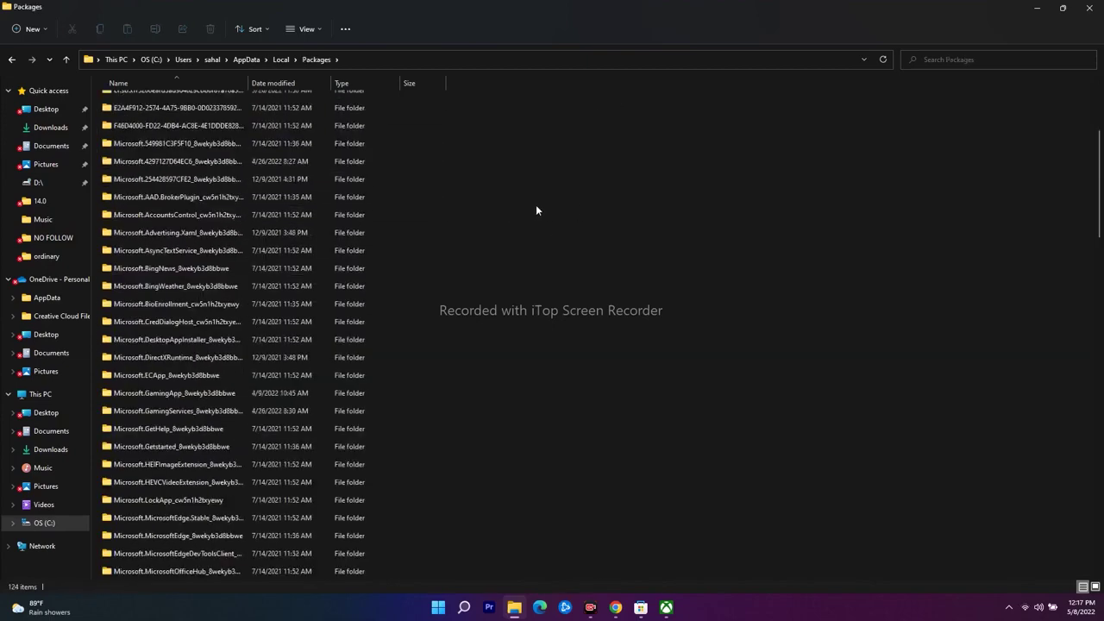
pyautogui.scroll(-9, 522, 227)
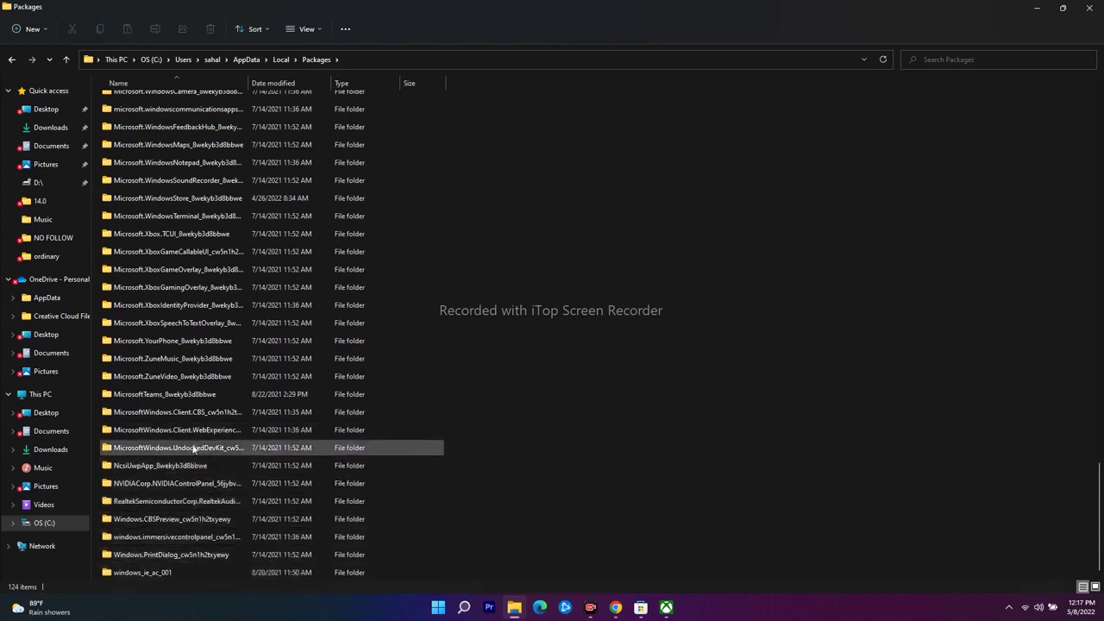
pyautogui.moveTo(163, 398)
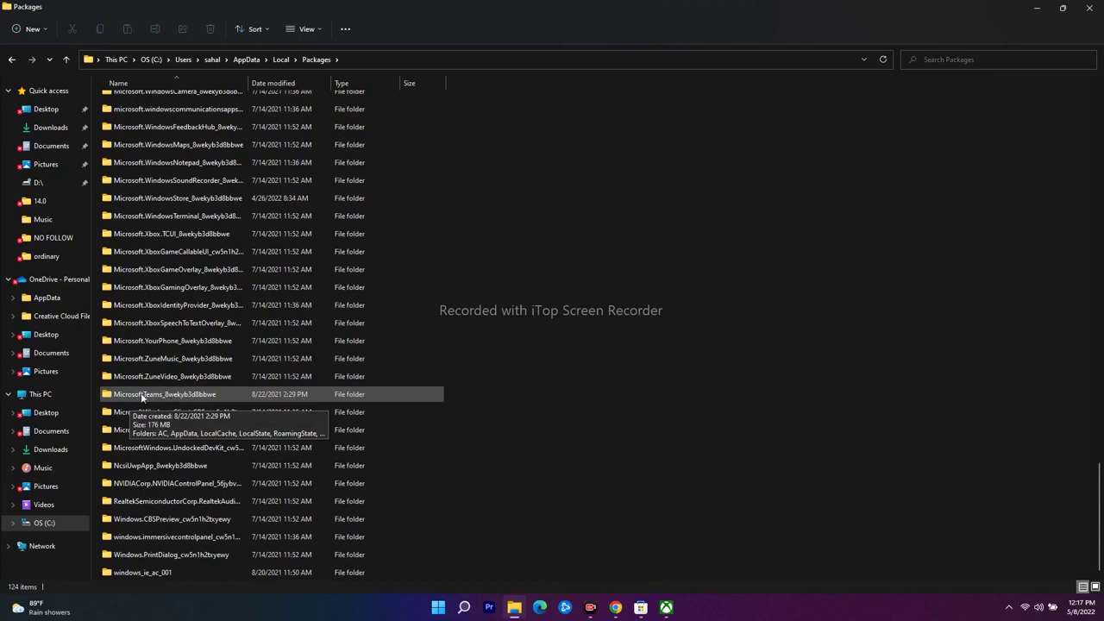
pyautogui.doubleClick(185, 397)
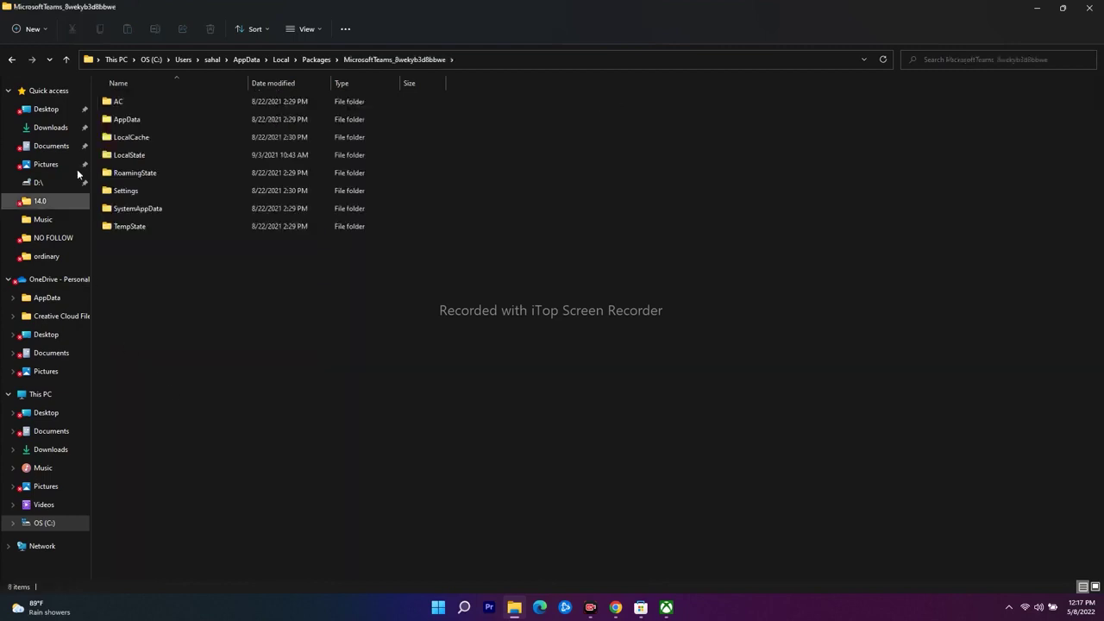
# Inspect the package's LocalCache folder, return to the package folder, and close File Explorer.
pyautogui.doubleClick(152, 140)
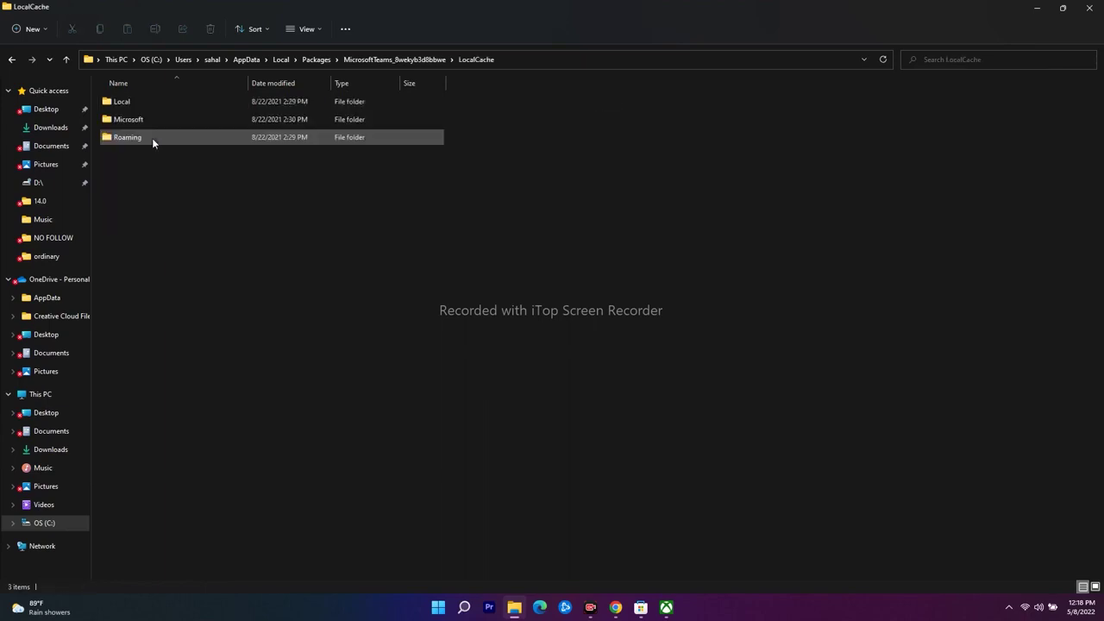
pyautogui.click(10, 60)
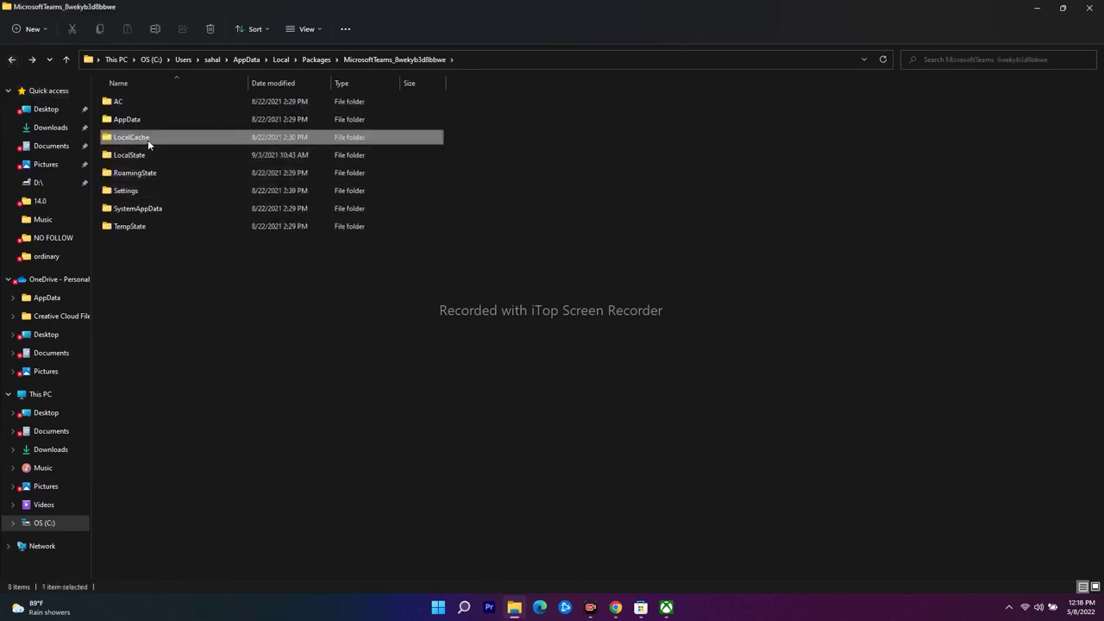
pyautogui.rightClick(148, 140)
pyautogui.click(501, 355)
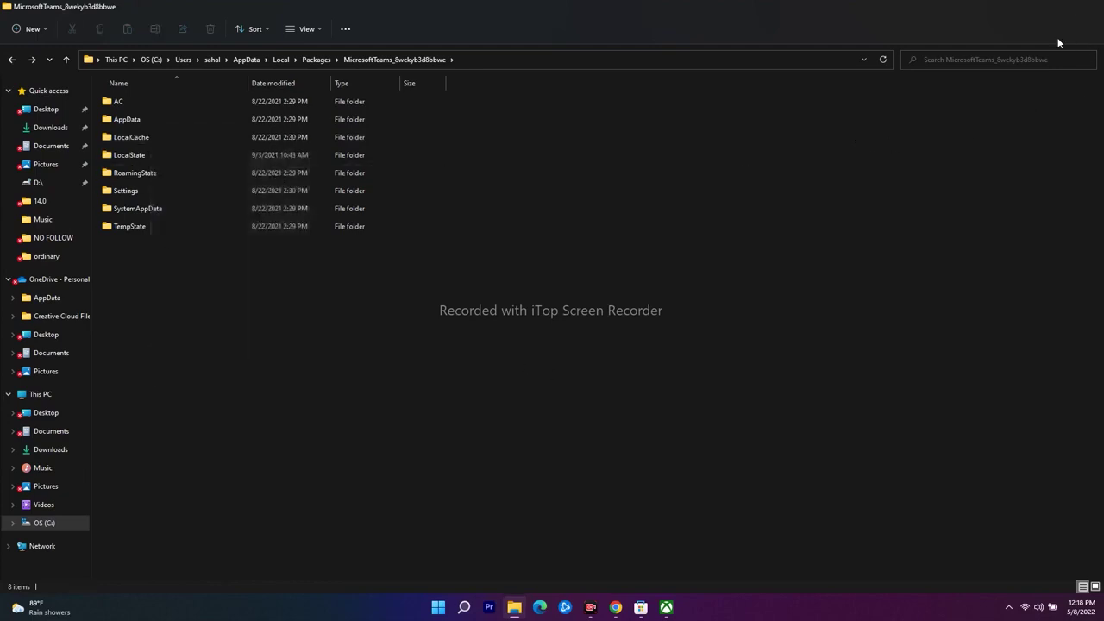
pyautogui.click(1089, 7)
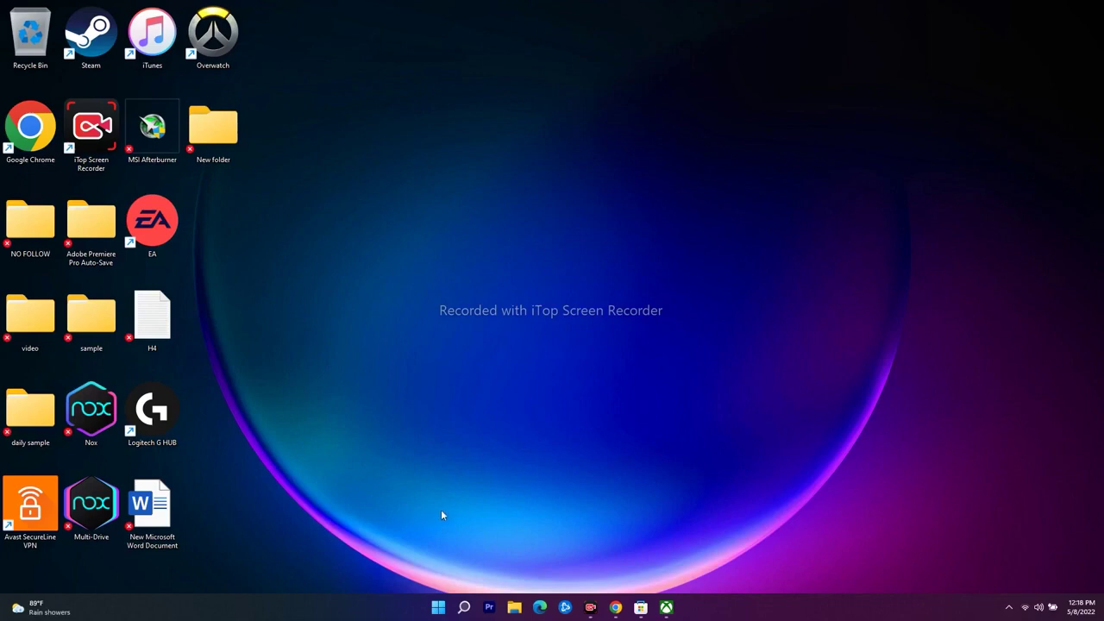
# Open the Xbox app's App settings page from Windows search and scroll to Reset.
pyautogui.click(464, 608)
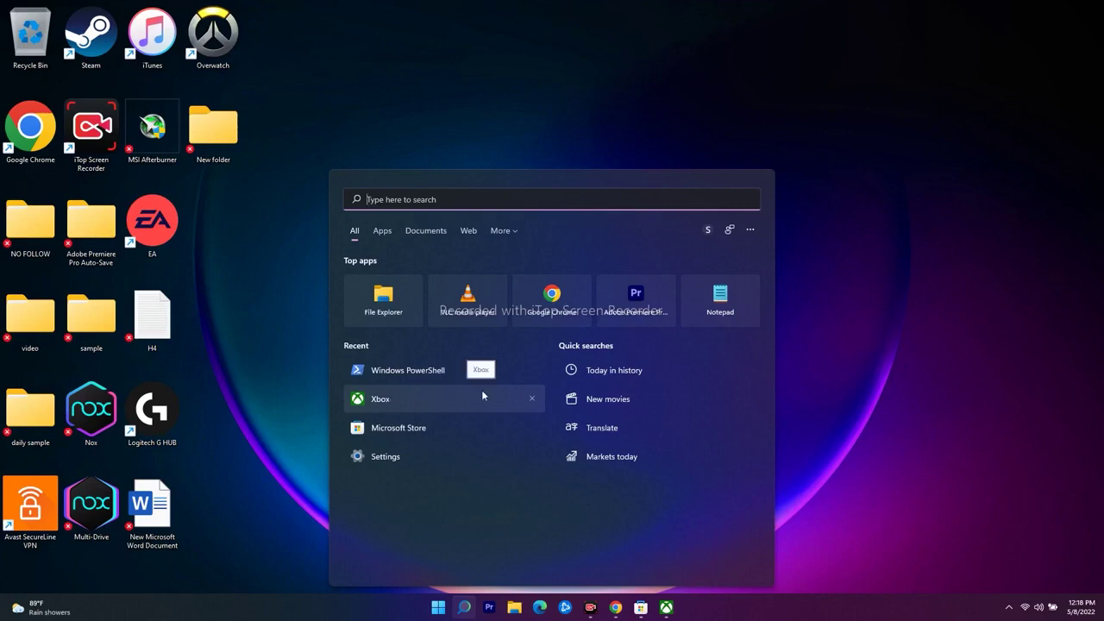
pyautogui.rightClick(432, 401)
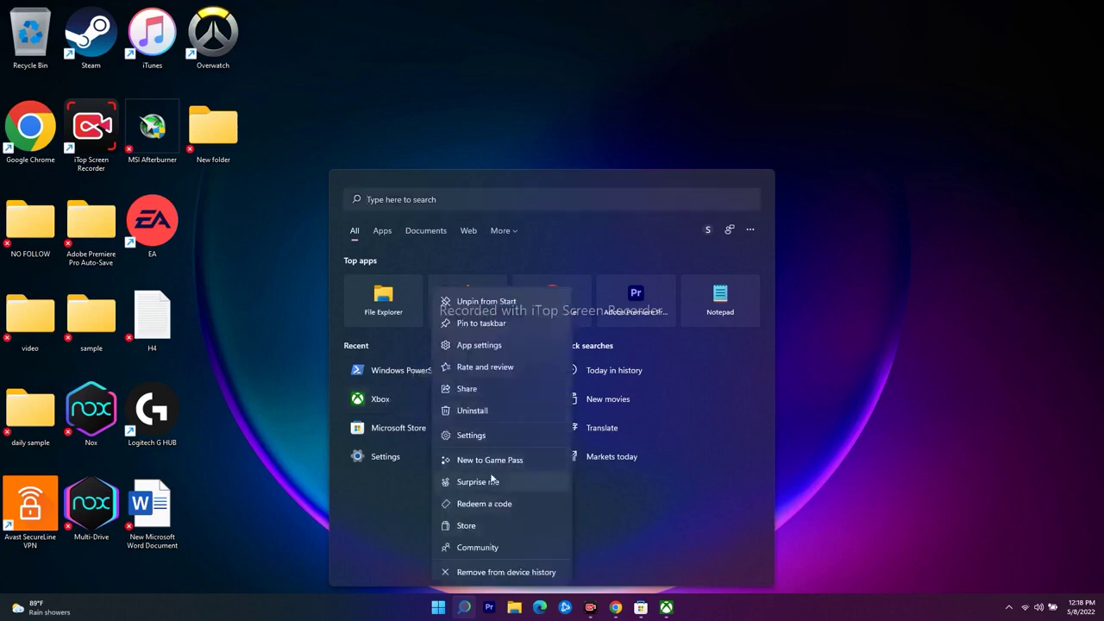
pyautogui.click(480, 345)
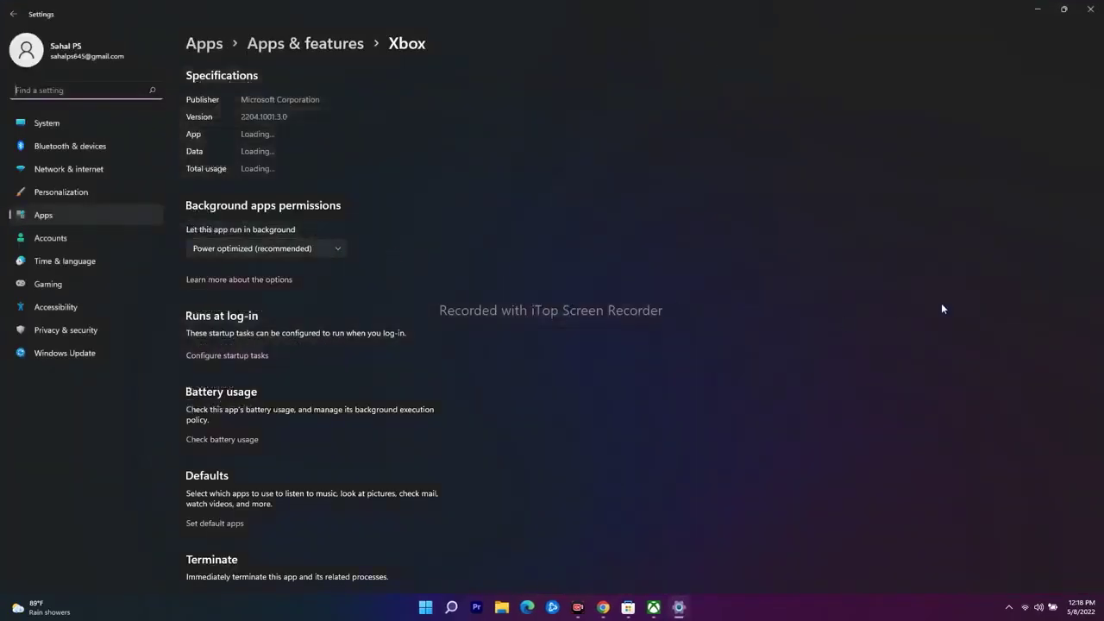
pyautogui.scroll(-2, 444, 249)
pyautogui.scroll(-5, 444, 248)
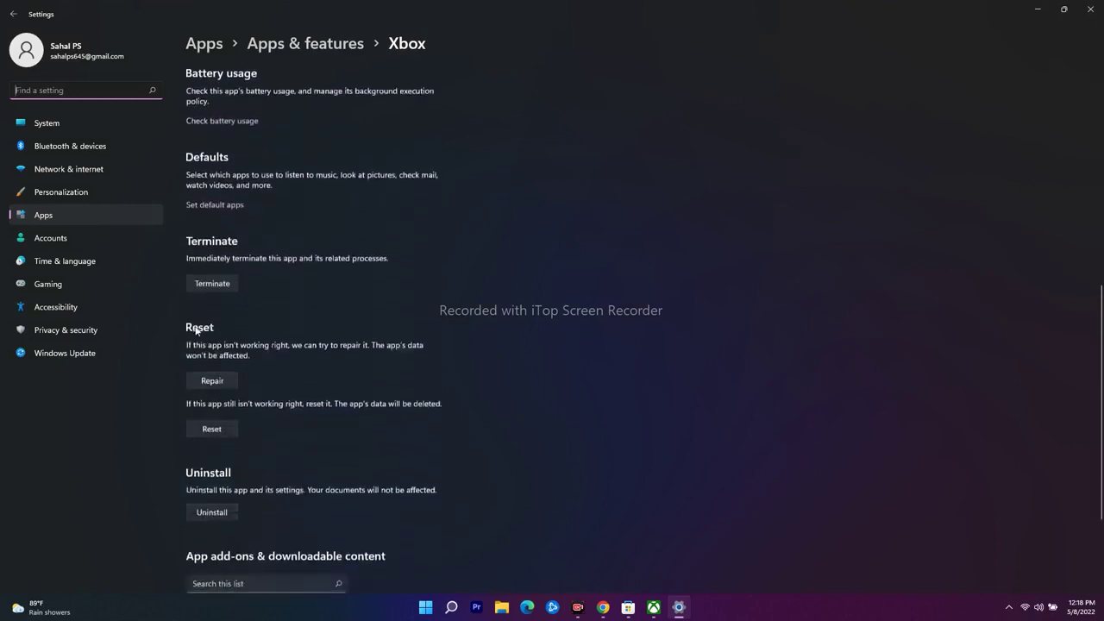
# Repair the Xbox app, then reset it and confirm deleting its data; close Settings.
pyautogui.click(226, 382)
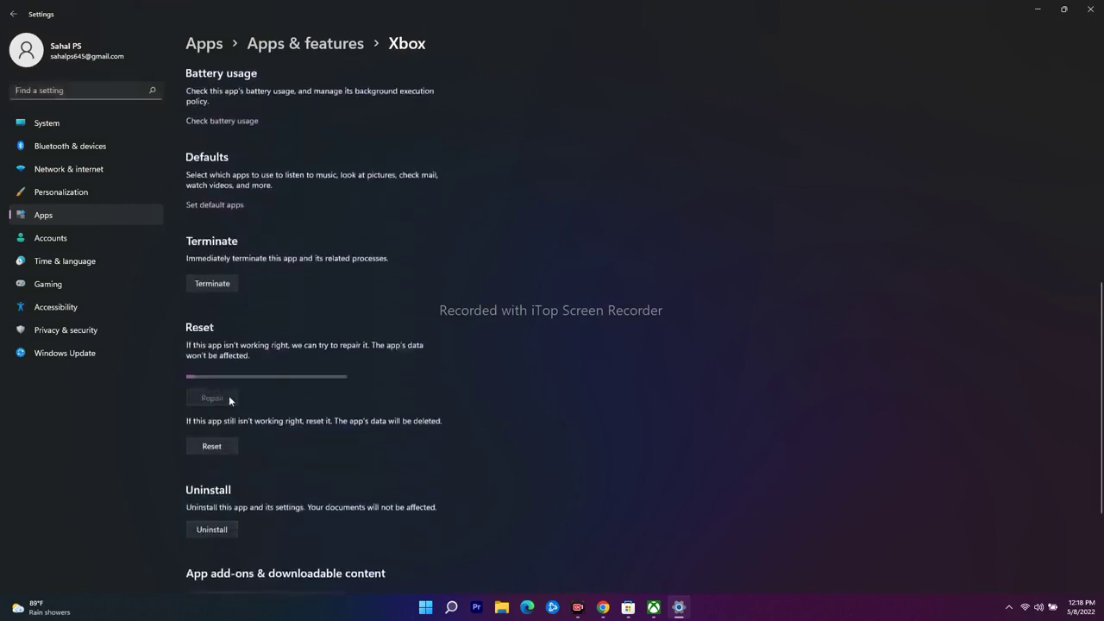
pyautogui.click(221, 448)
pyautogui.click(278, 416)
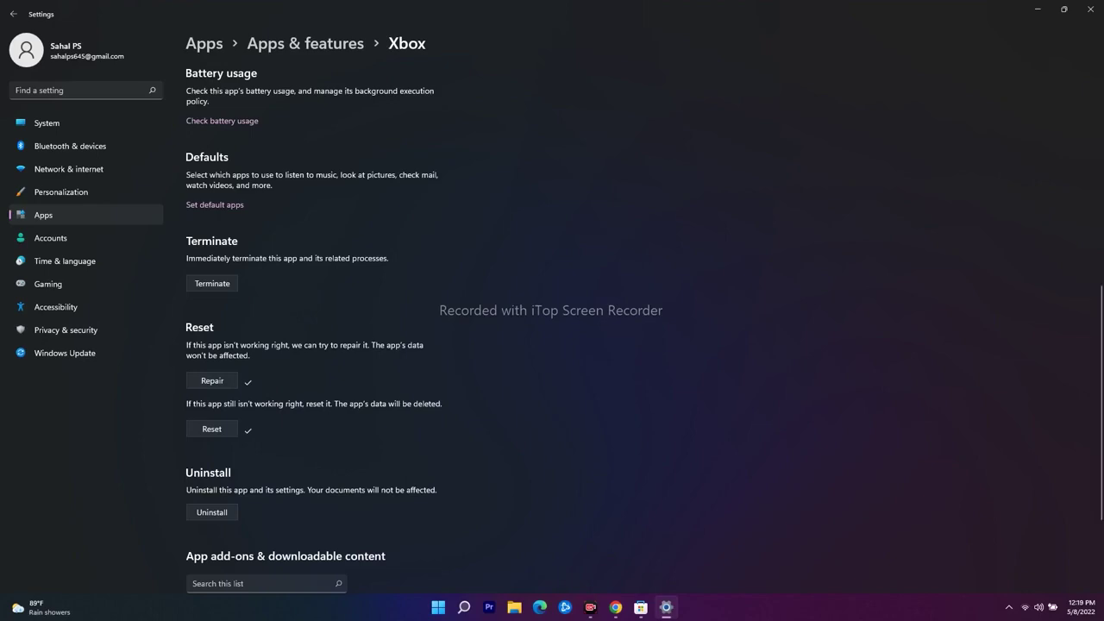
pyautogui.click(1091, 8)
pyautogui.press('super+s')
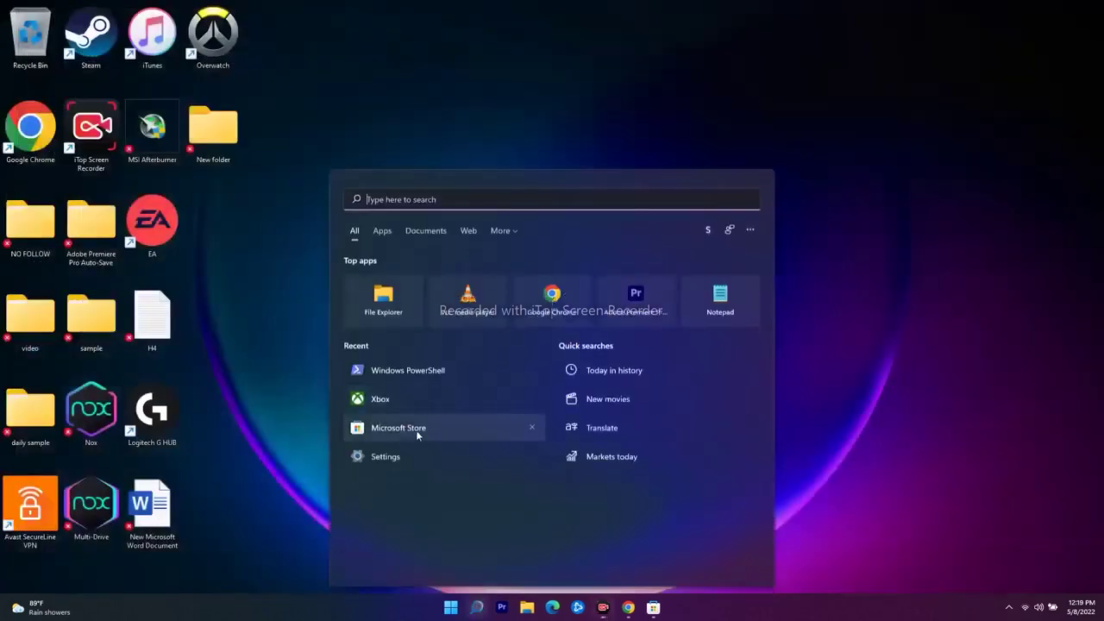
# Repair and reset Microsoft Store from its App settings page, then close Settings.
pyautogui.rightClick(418, 430)
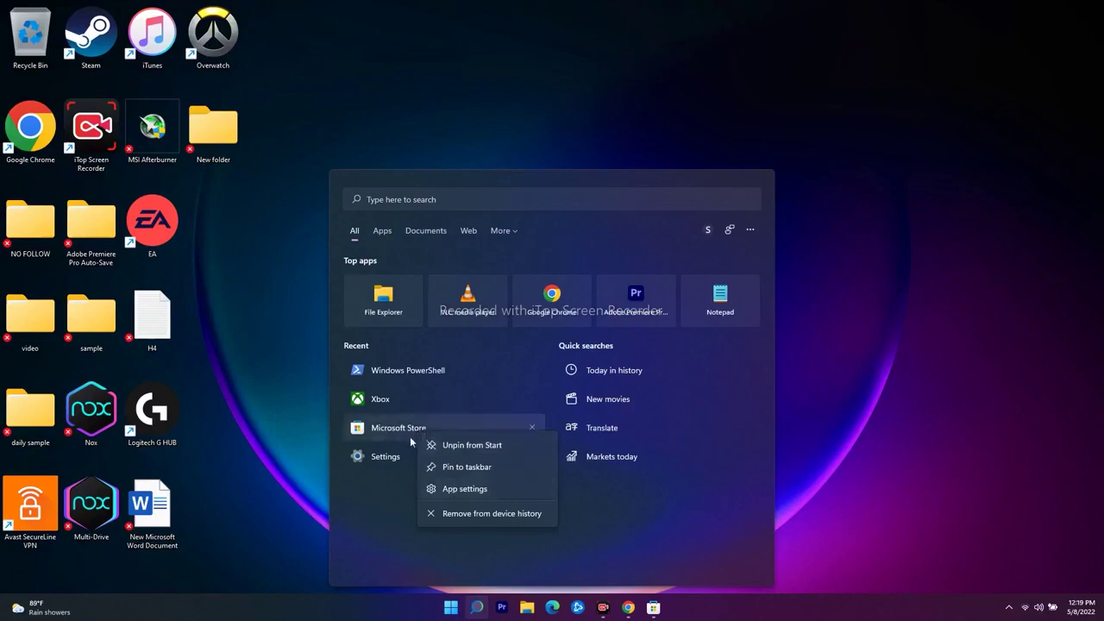
pyautogui.click(465, 489)
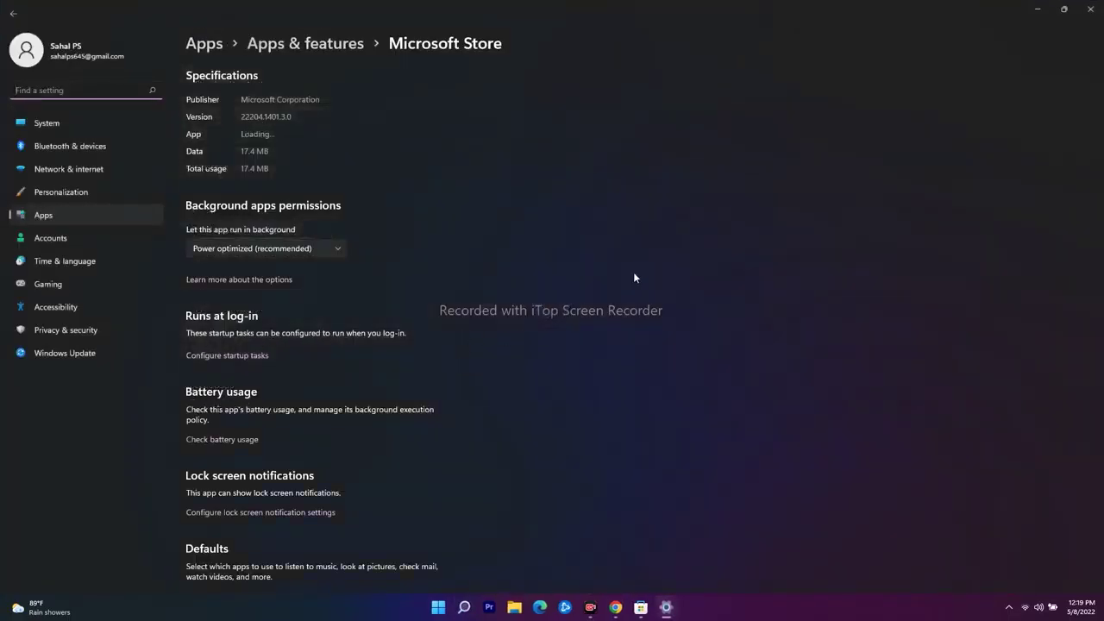
pyautogui.scroll(-5, 633, 276)
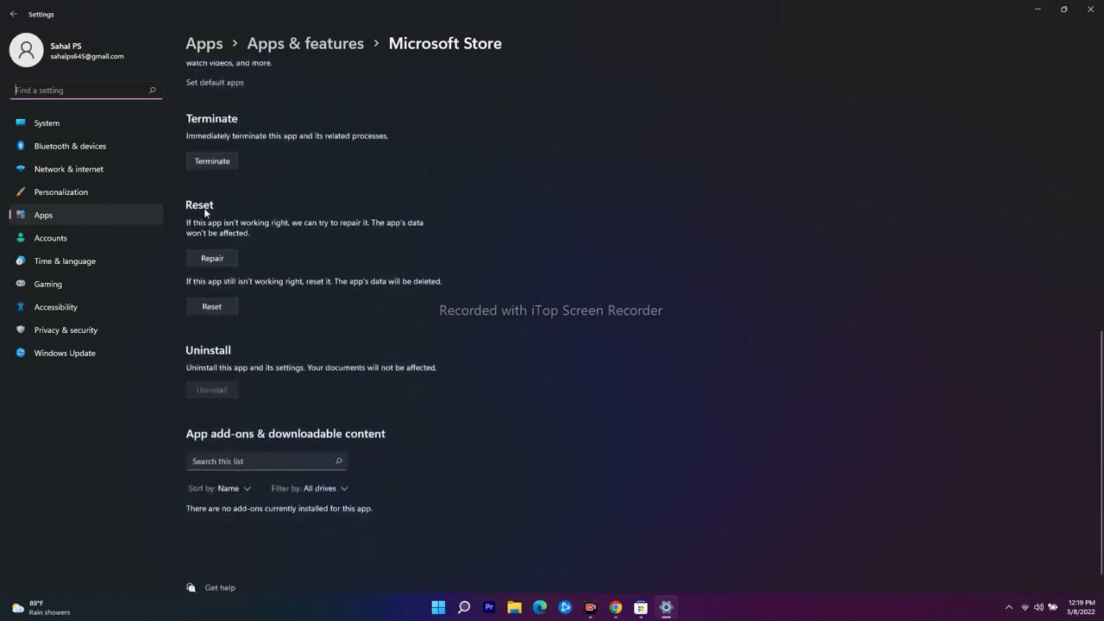
pyautogui.click(212, 258)
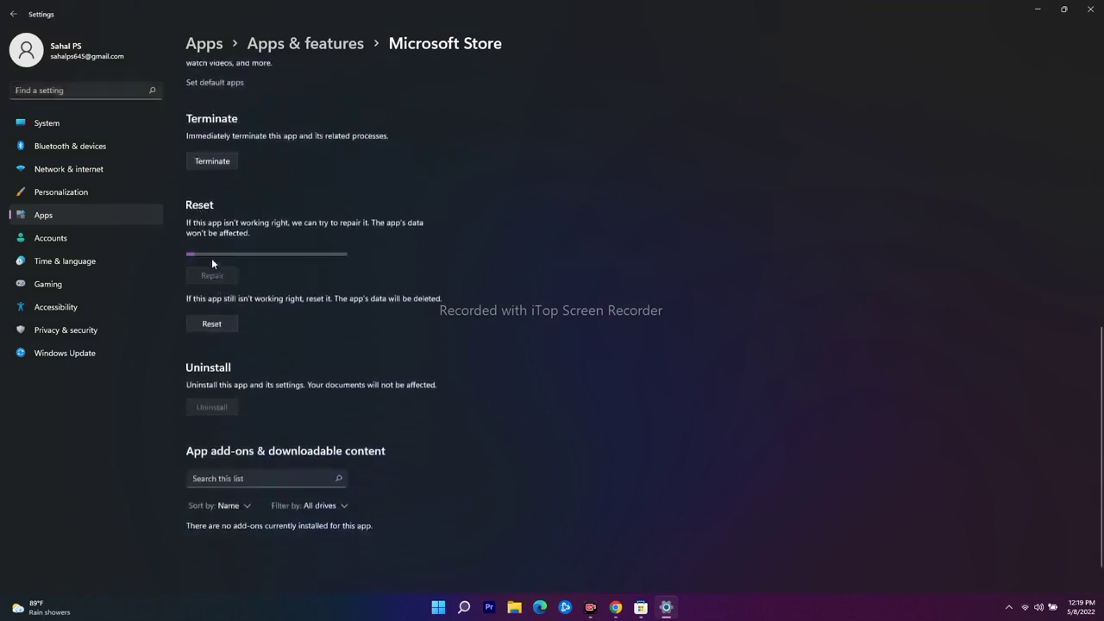
pyautogui.click(228, 324)
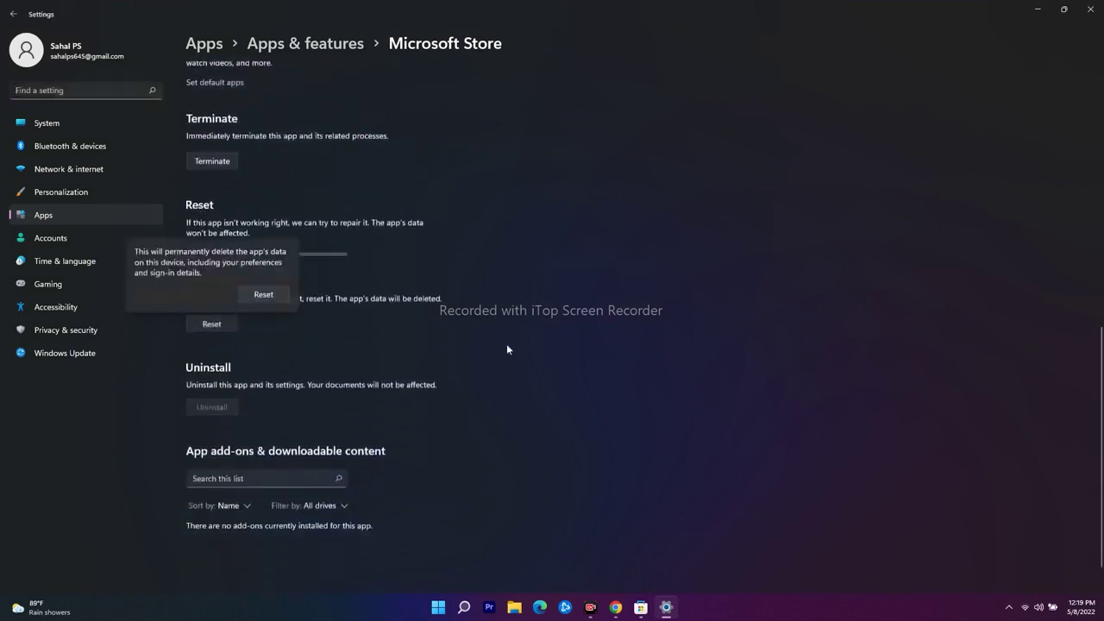
pyautogui.click(264, 294)
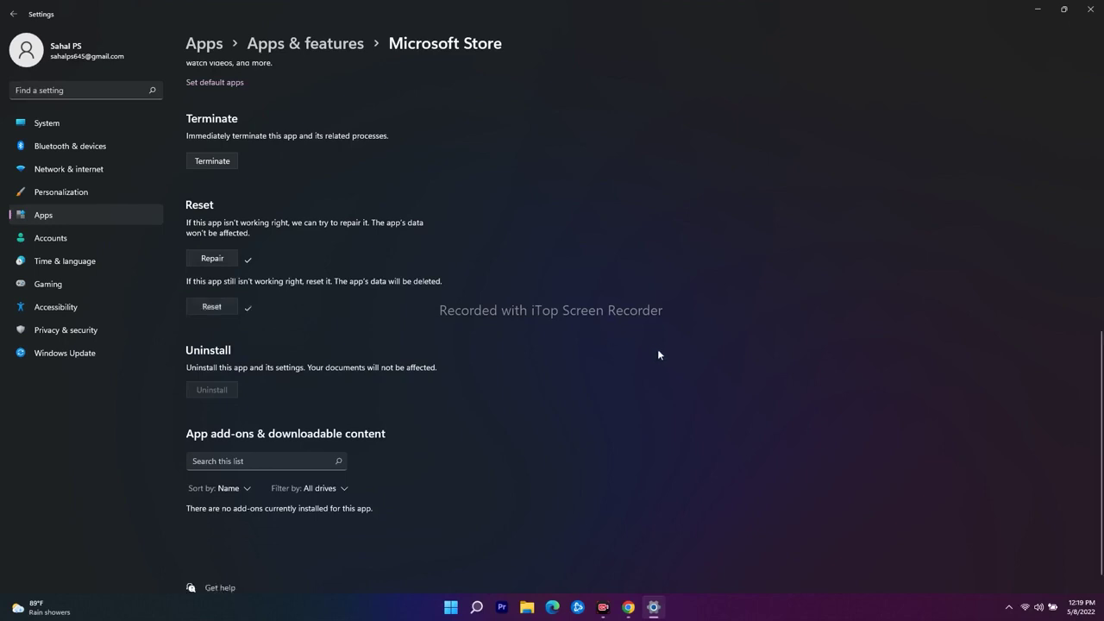
pyautogui.click(1092, 14)
# Relaunch Microsoft Store maximized, run Get updates in its Library, then minimize it.
pyautogui.click(489, 607)
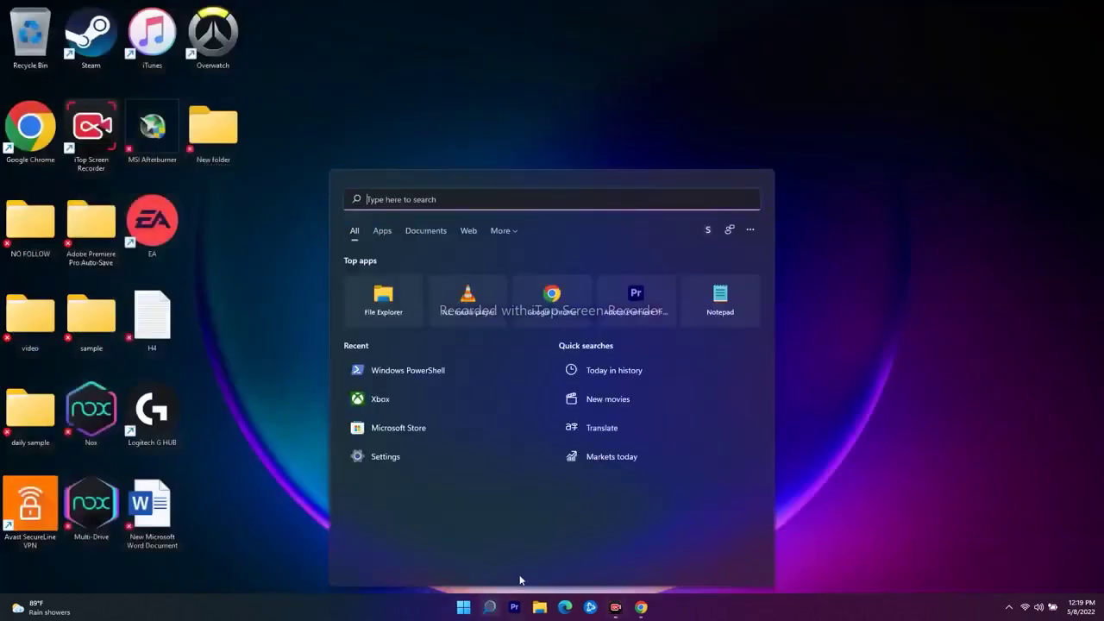
pyautogui.click(398, 426)
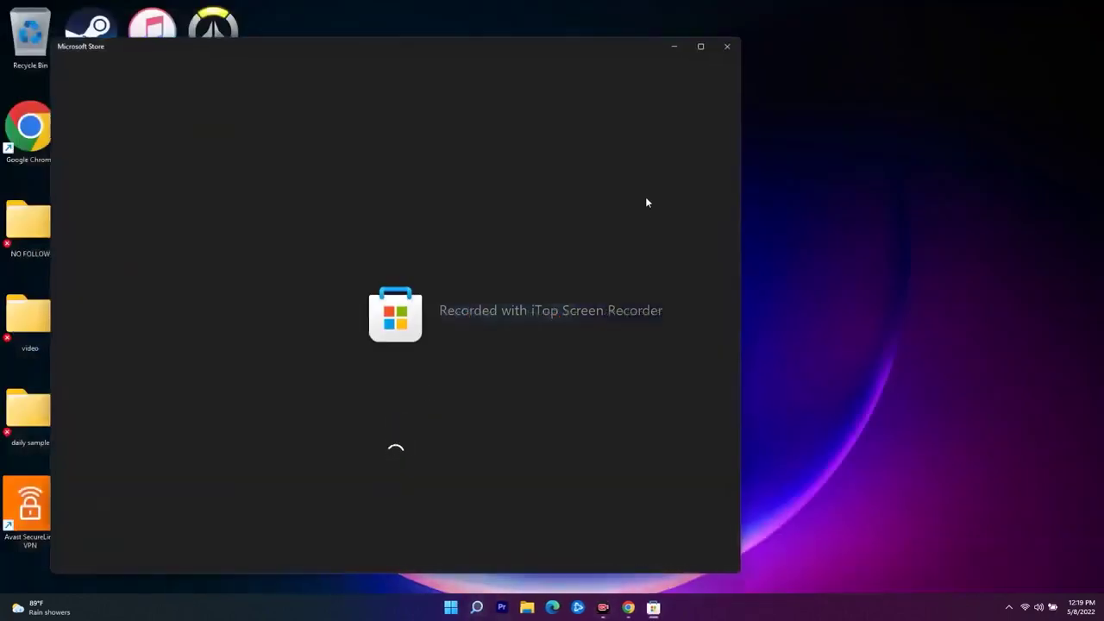
pyautogui.click(699, 48)
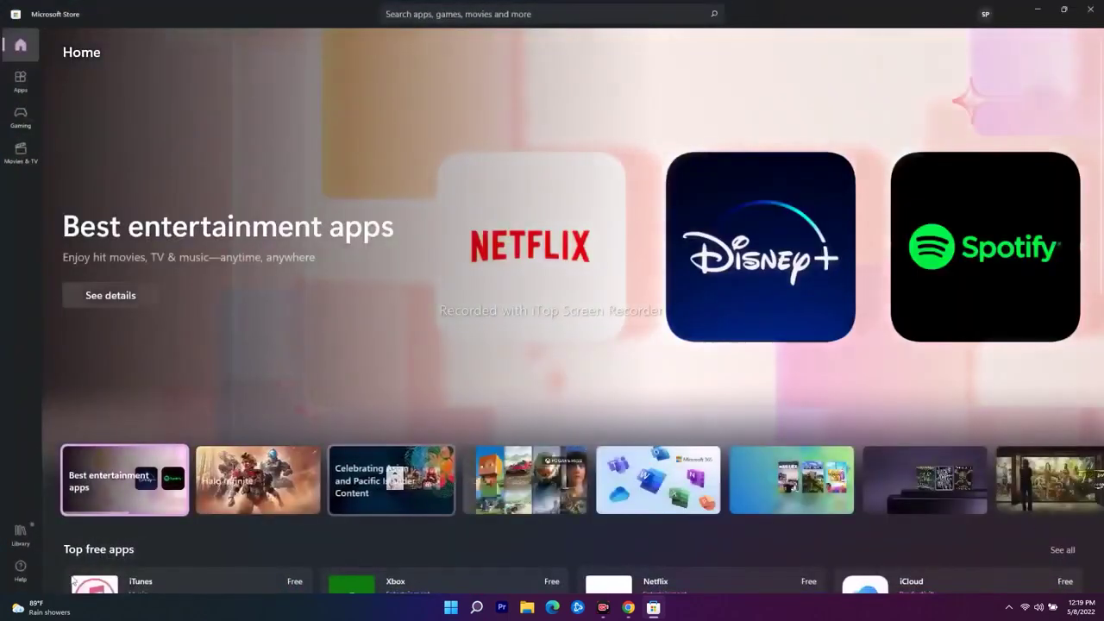
pyautogui.click(24, 534)
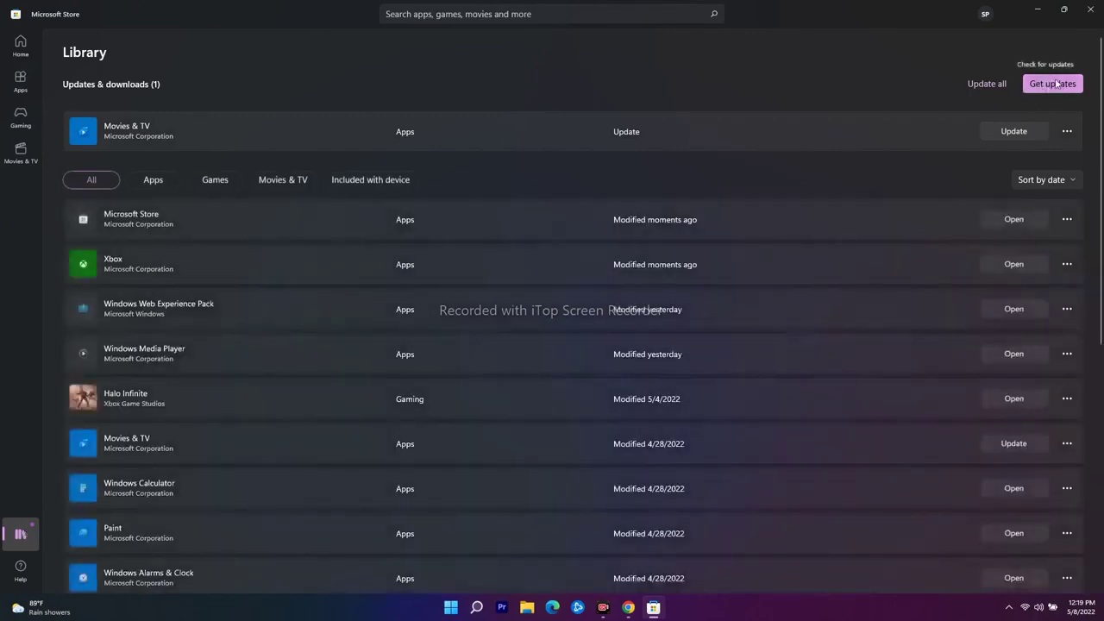
pyautogui.click(1056, 82)
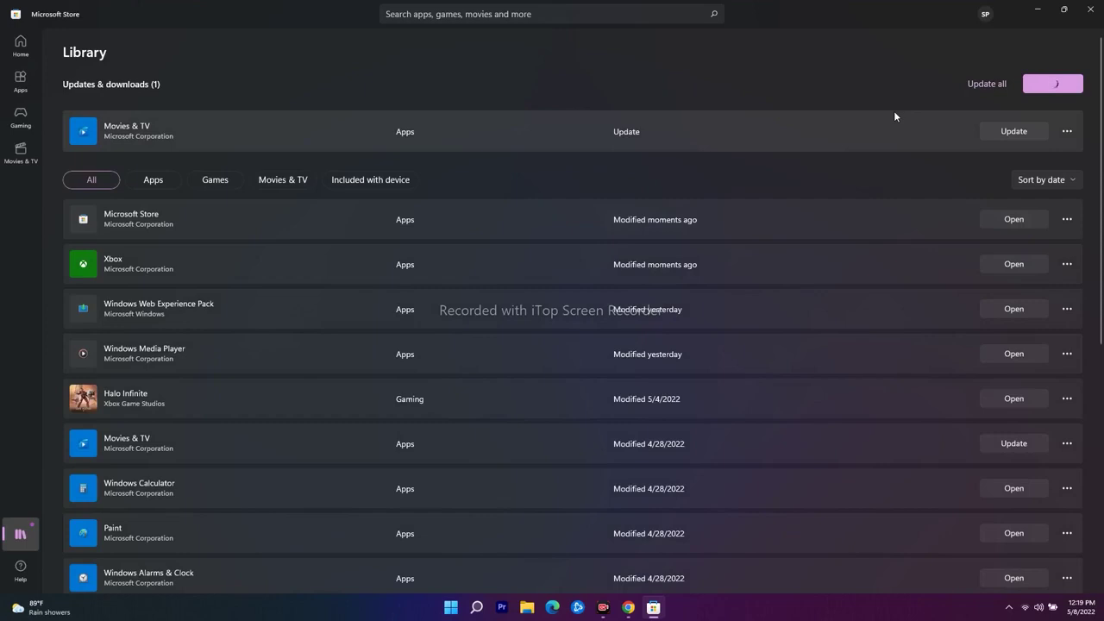
pyautogui.click(1043, 10)
pyautogui.click(476, 607)
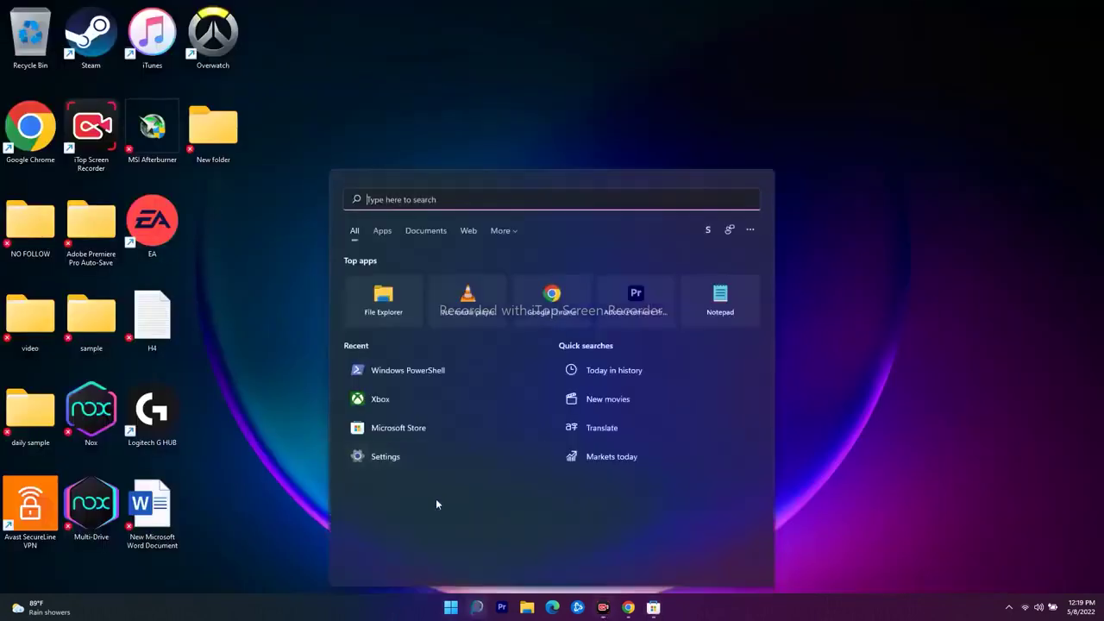
# Launch Xbox, continue with the signed-in account, browse My Library's 4 installed games, then close it.
pyautogui.click(402, 400)
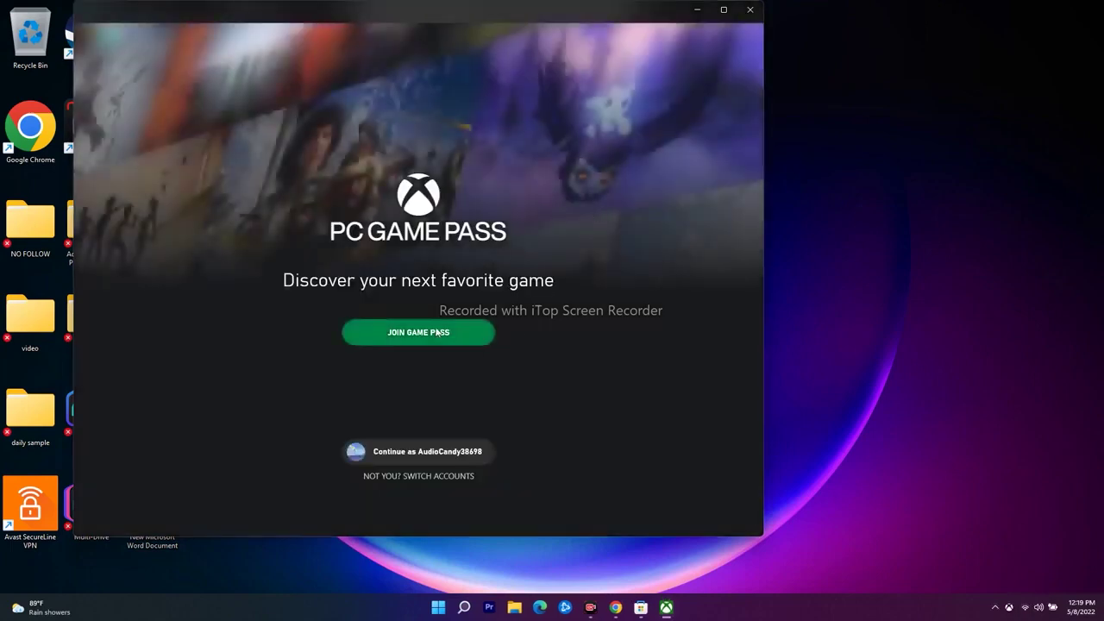
pyautogui.click(422, 452)
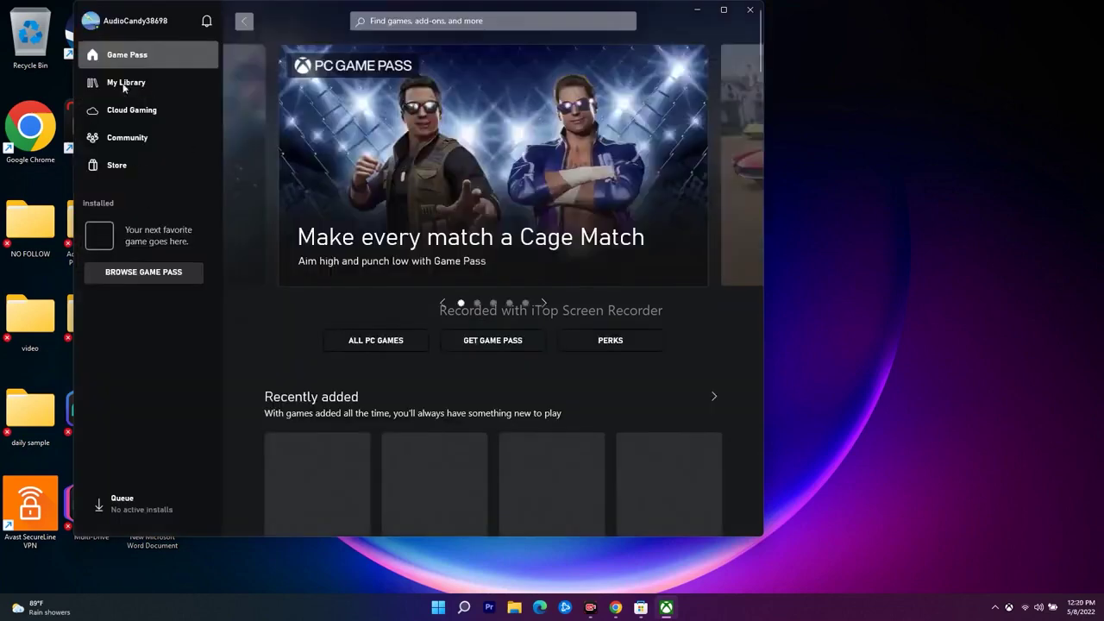
pyautogui.click(125, 83)
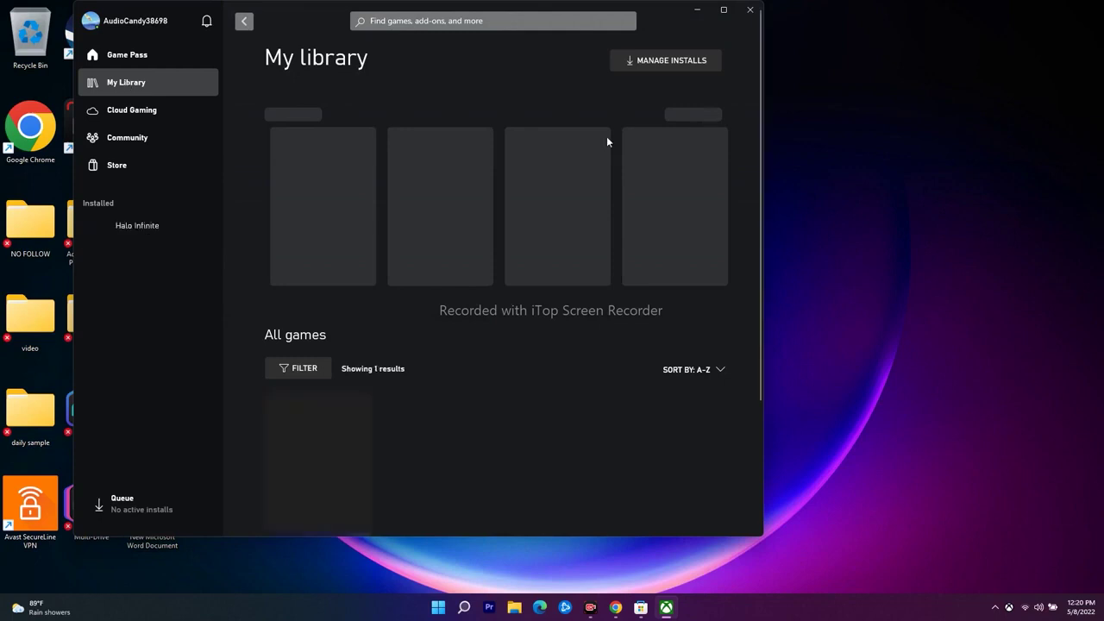
pyautogui.scroll(-3, 738, 221)
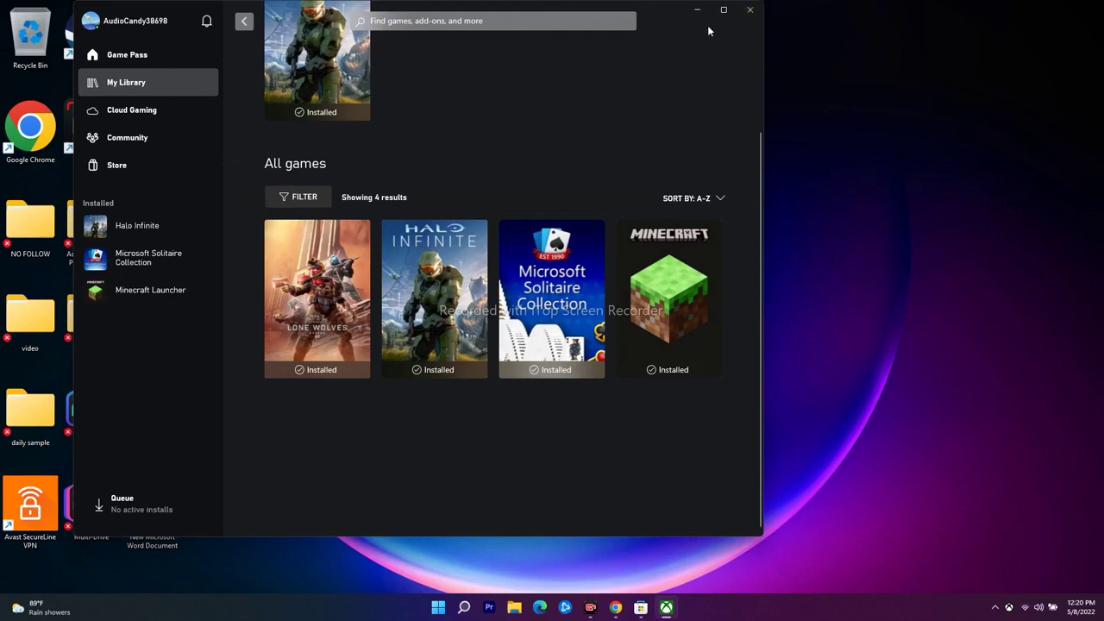
pyautogui.hotkey('alt', 'F4')
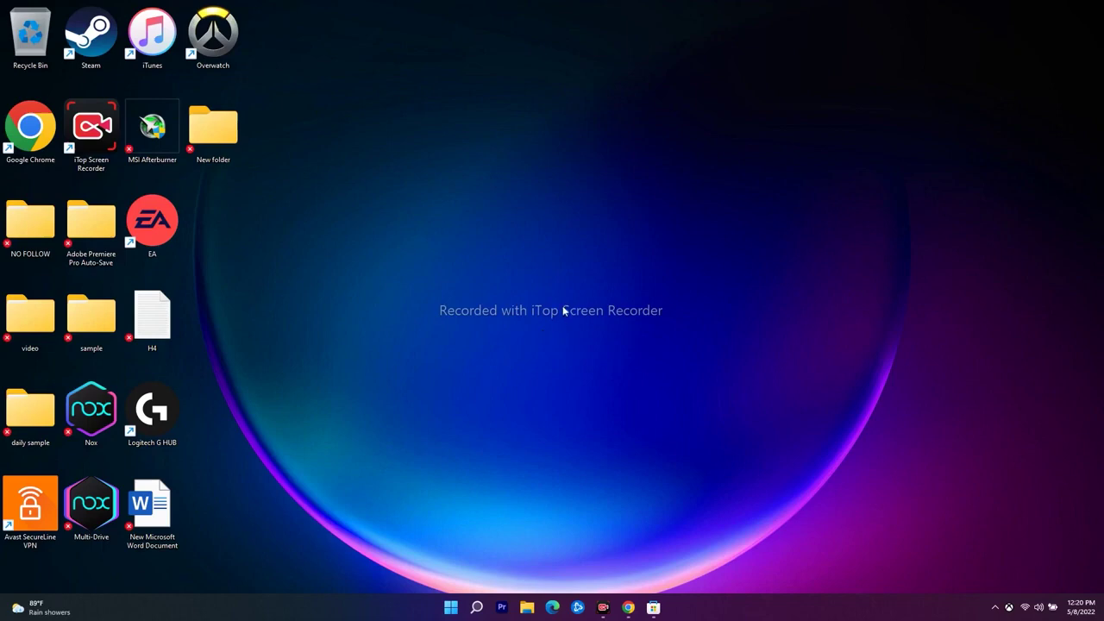
# Search Windows for 'services' and launch the Services console.
pyautogui.click(476, 607)
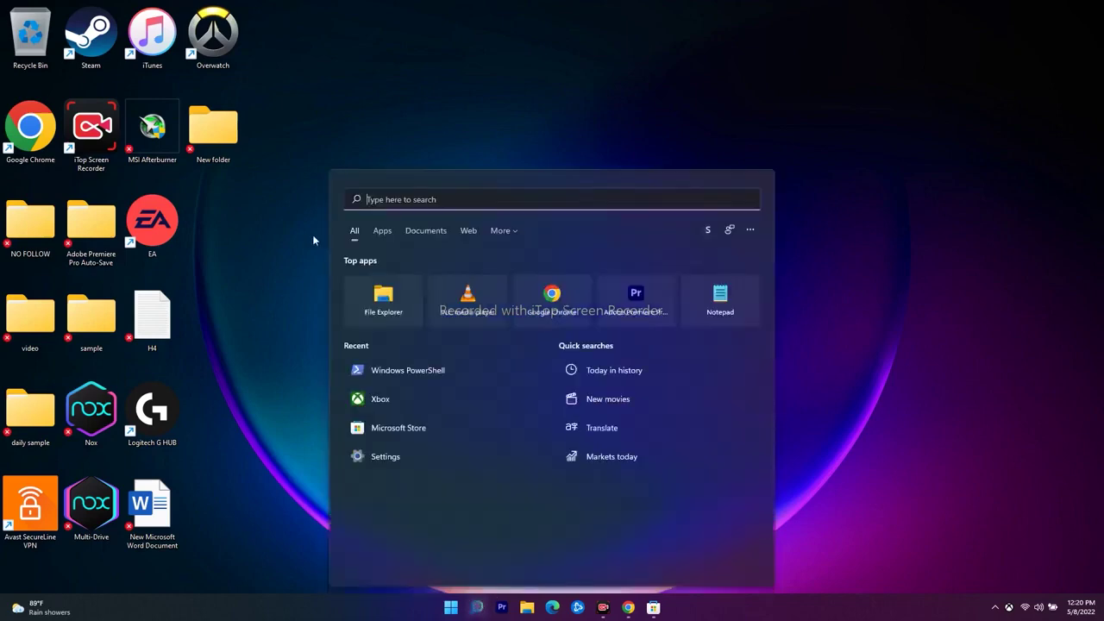
pyautogui.write('services')
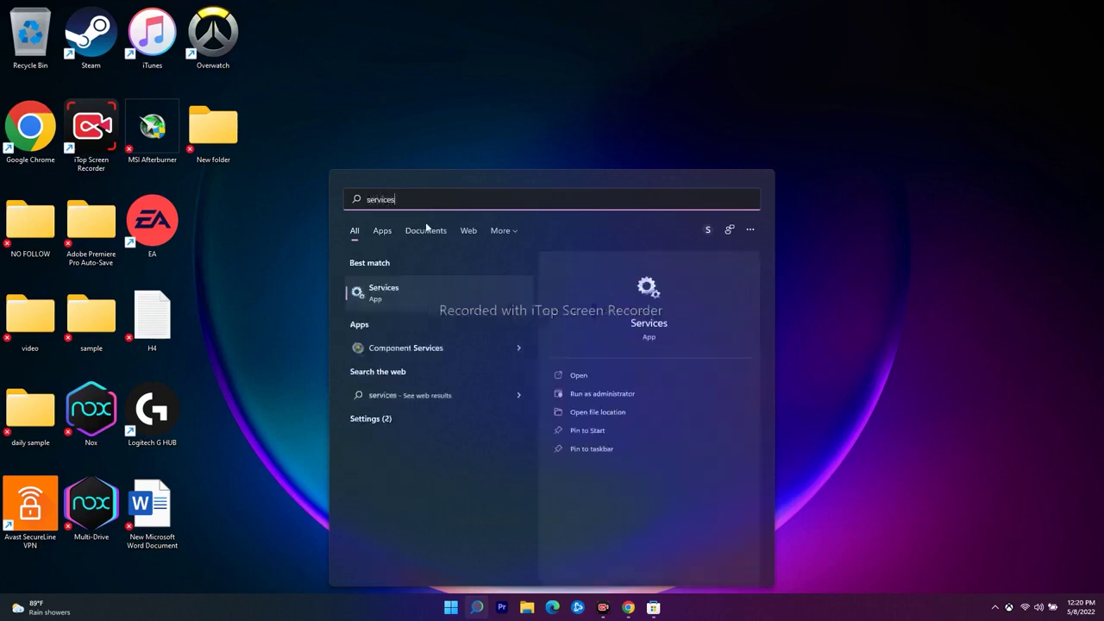
pyautogui.click(436, 288)
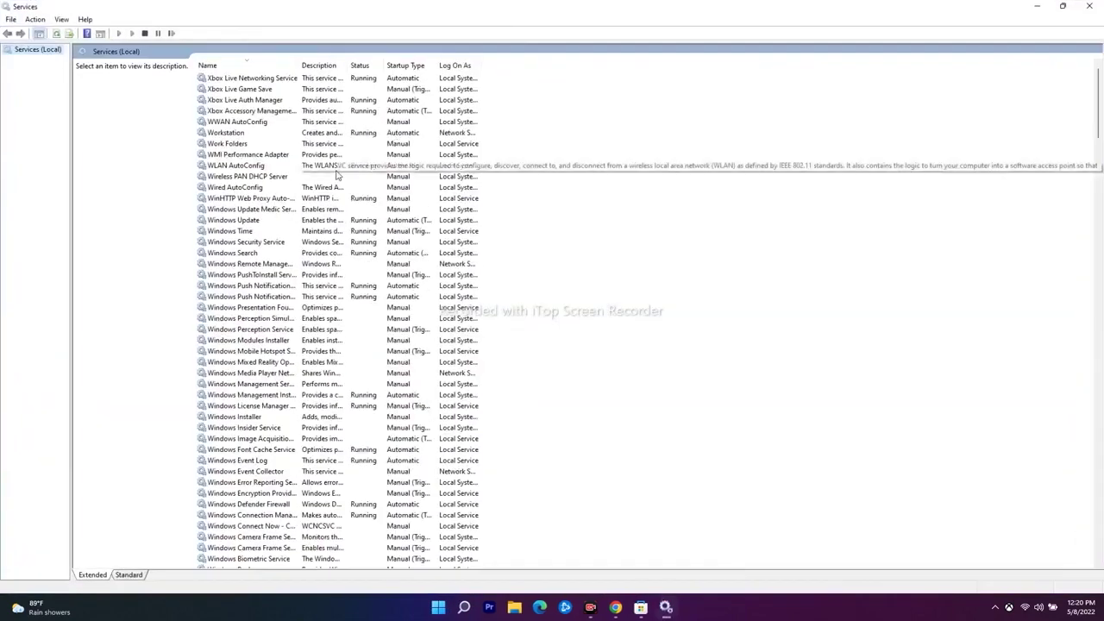
# Set the IP Helper service's startup type to Automatic and apply the change.
pyautogui.scroll(-13, 337, 175)
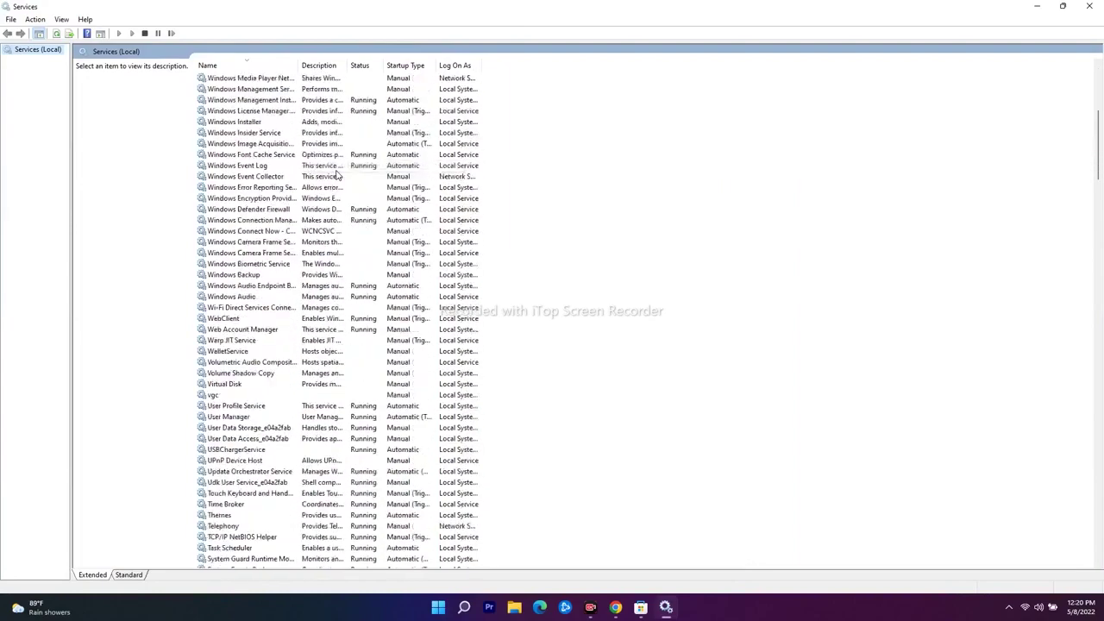
pyautogui.scroll(-20, 336, 175)
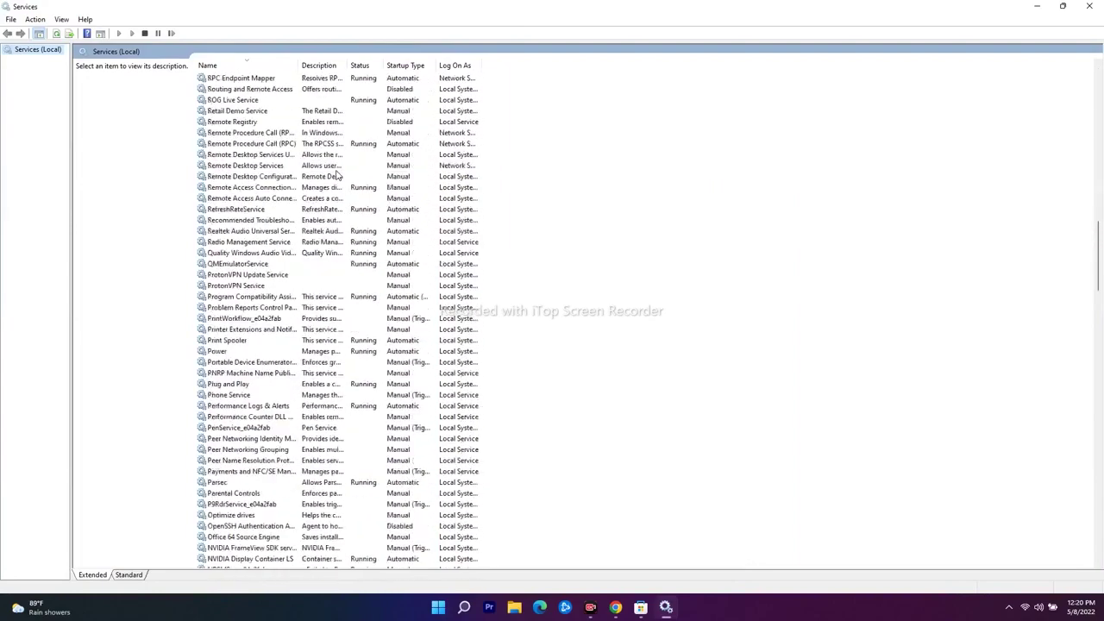
pyautogui.scroll(-20, 337, 175)
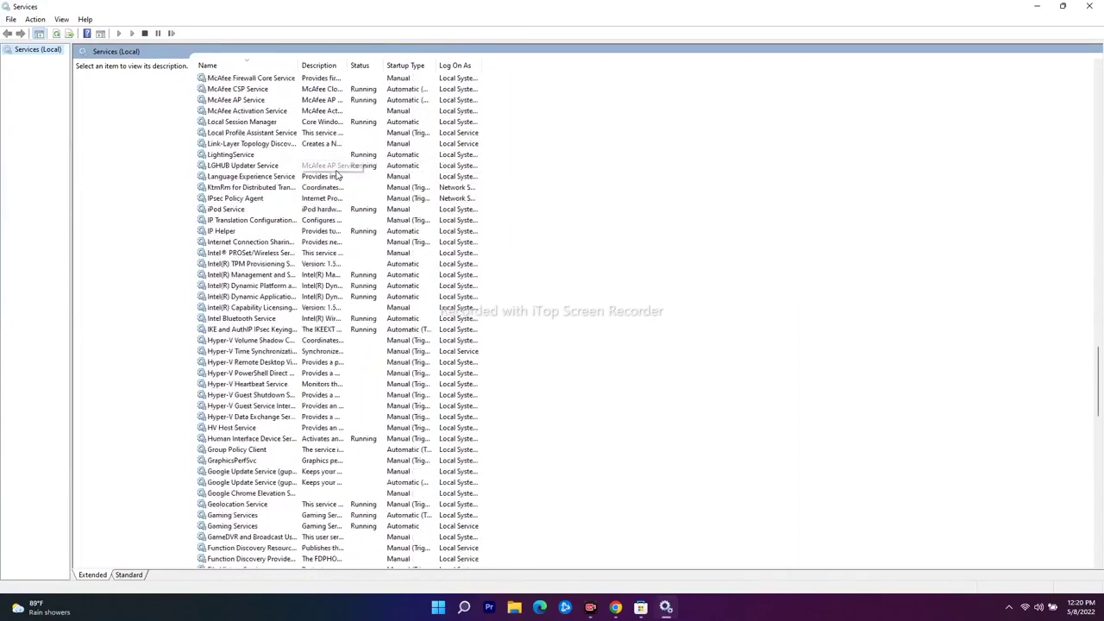
pyautogui.click(229, 231)
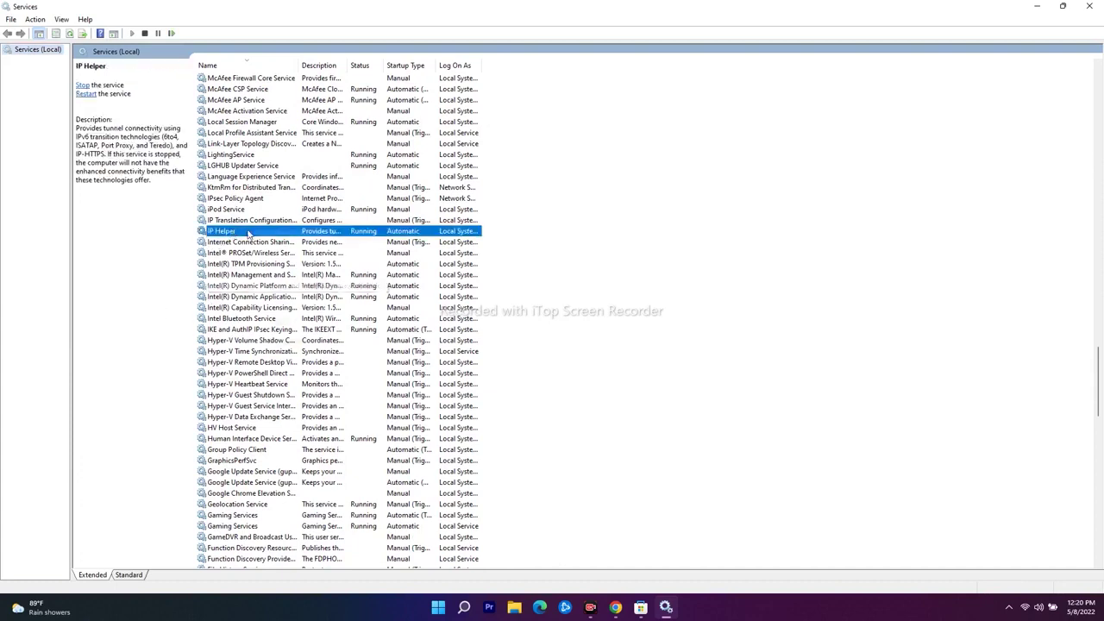
pyautogui.rightClick(259, 232)
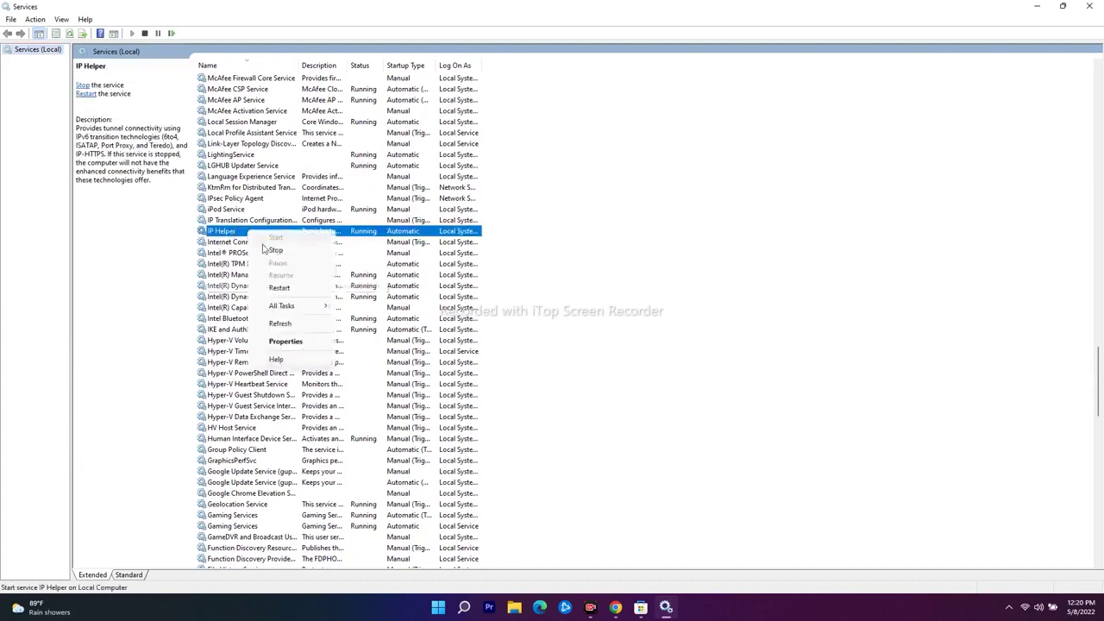
pyautogui.click(298, 343)
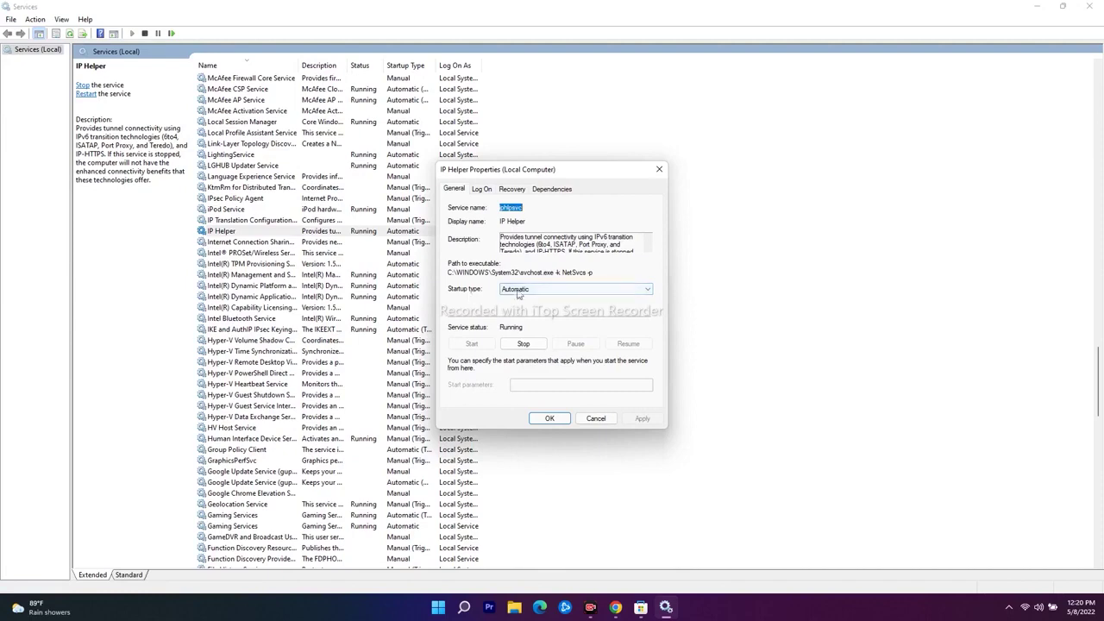
pyautogui.click(531, 291)
pyautogui.click(537, 307)
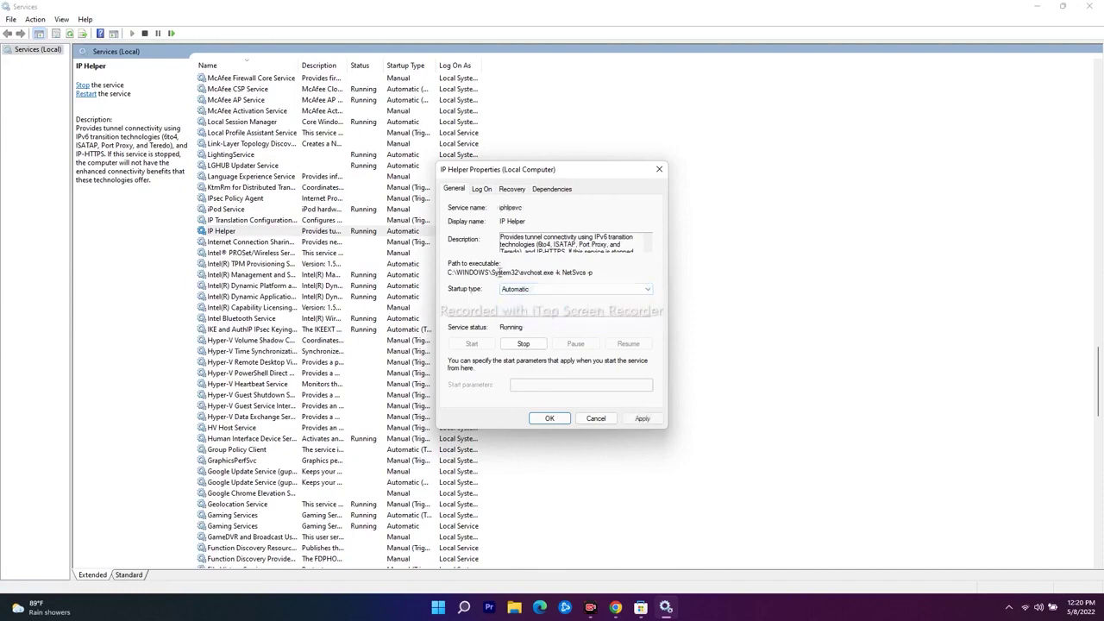
pyautogui.click(638, 421)
pyautogui.click(549, 419)
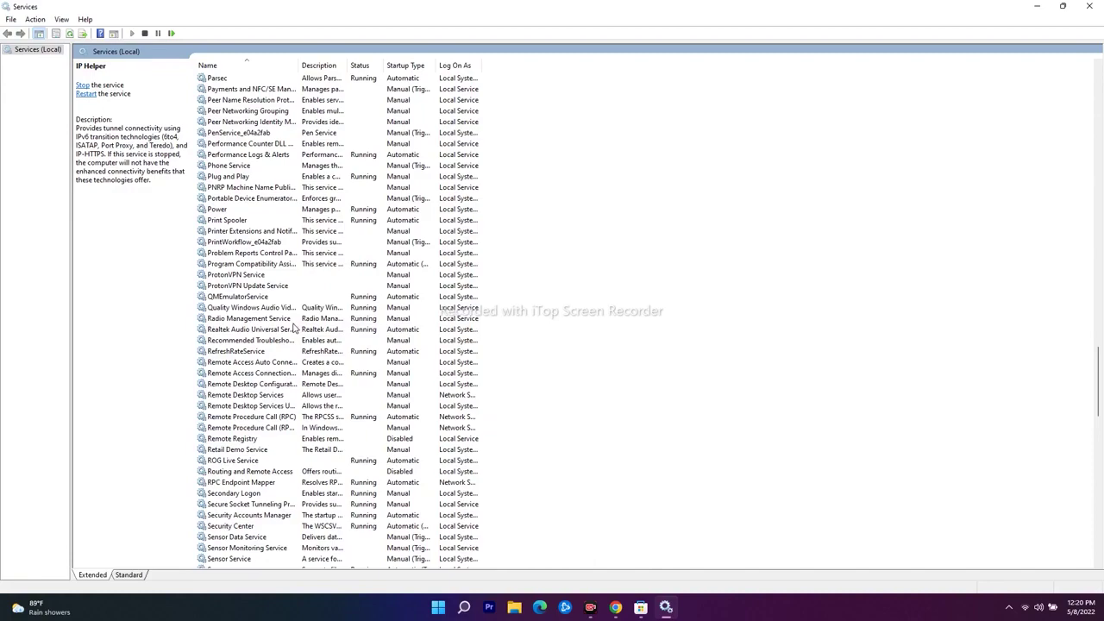
pyautogui.scroll(-20, 291, 329)
pyautogui.scroll(-10, 291, 328)
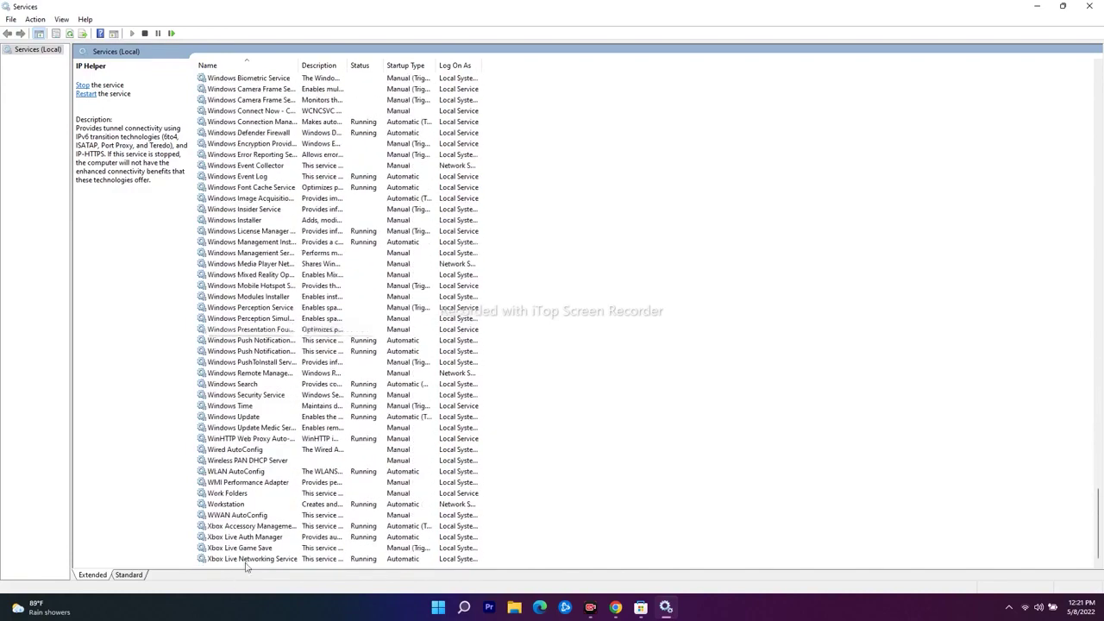
# Check the Xbox Live Auth Manager service properties and close them unchanged.
pyautogui.click(257, 537)
pyautogui.rightClick(259, 542)
pyautogui.click(284, 516)
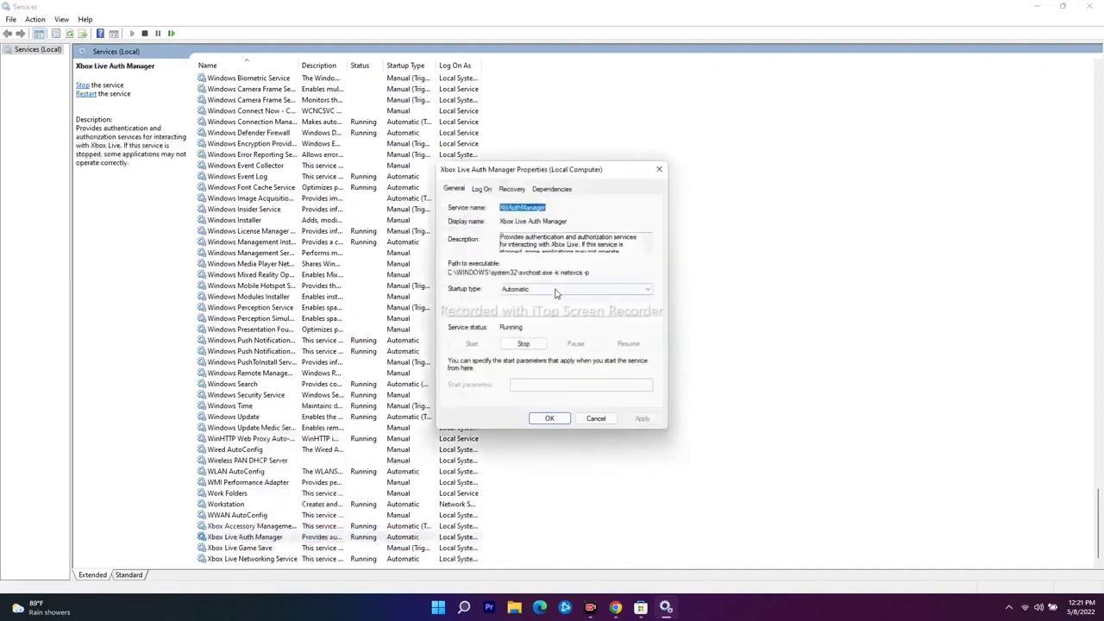
pyautogui.click(544, 421)
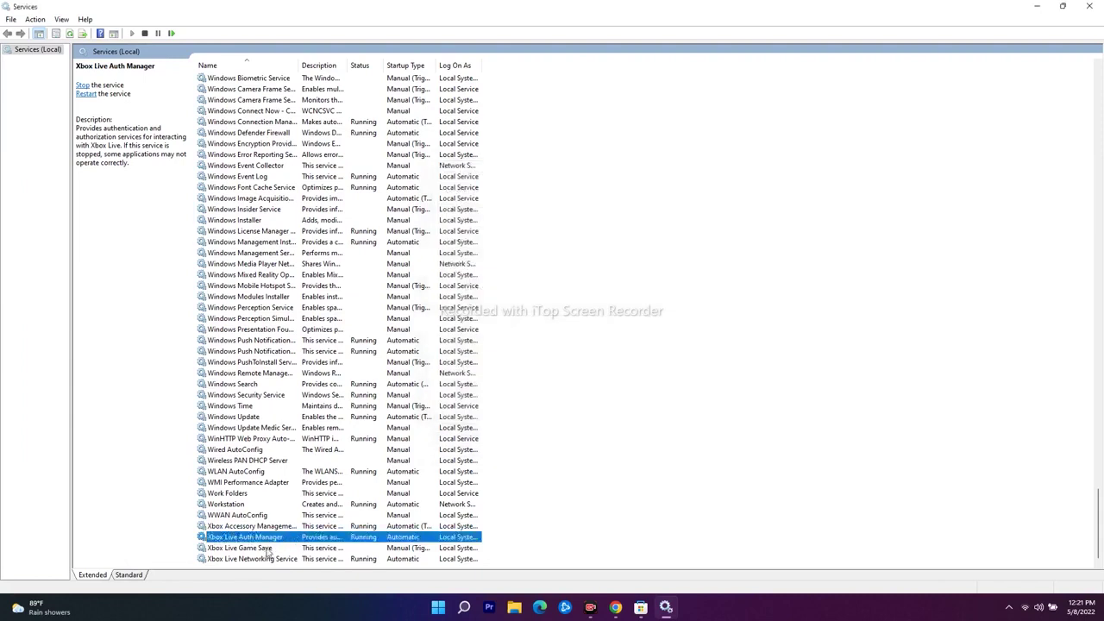
# Set Xbox Live Game Save to Automatic startup, start it, and apply.
pyautogui.rightClick(267, 550)
pyautogui.click(305, 521)
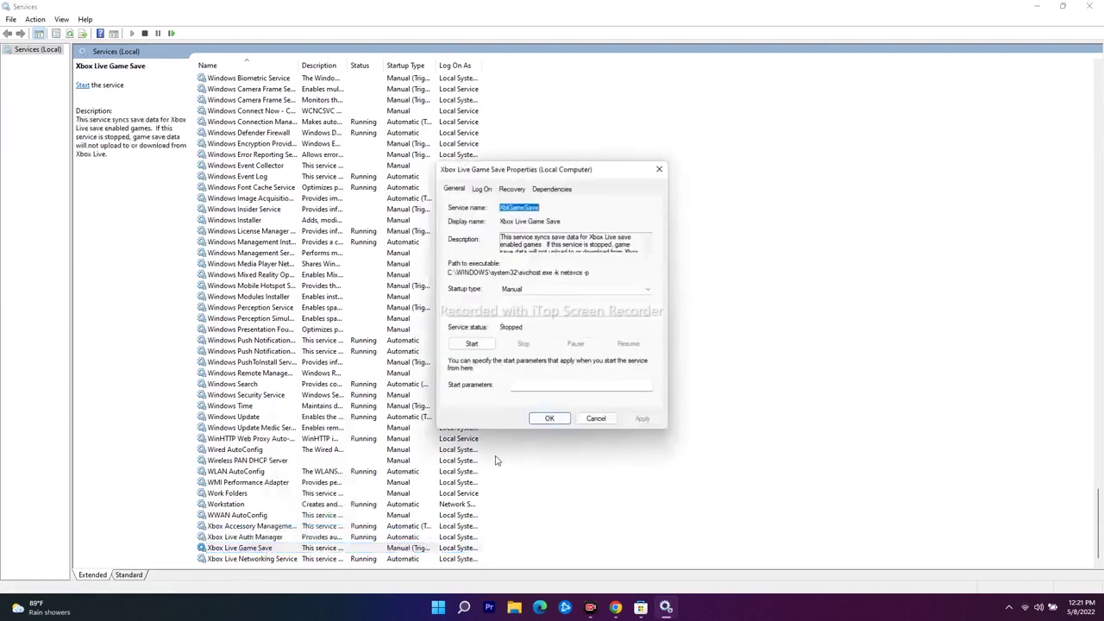
pyautogui.click(535, 290)
pyautogui.click(534, 307)
pyautogui.click(472, 344)
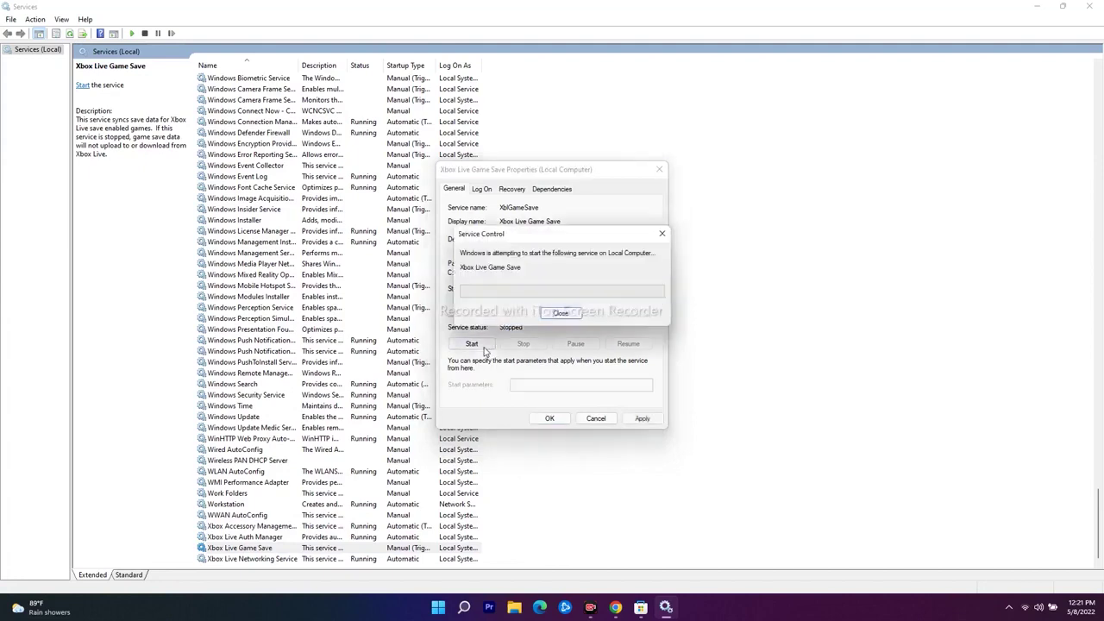
pyautogui.click(643, 420)
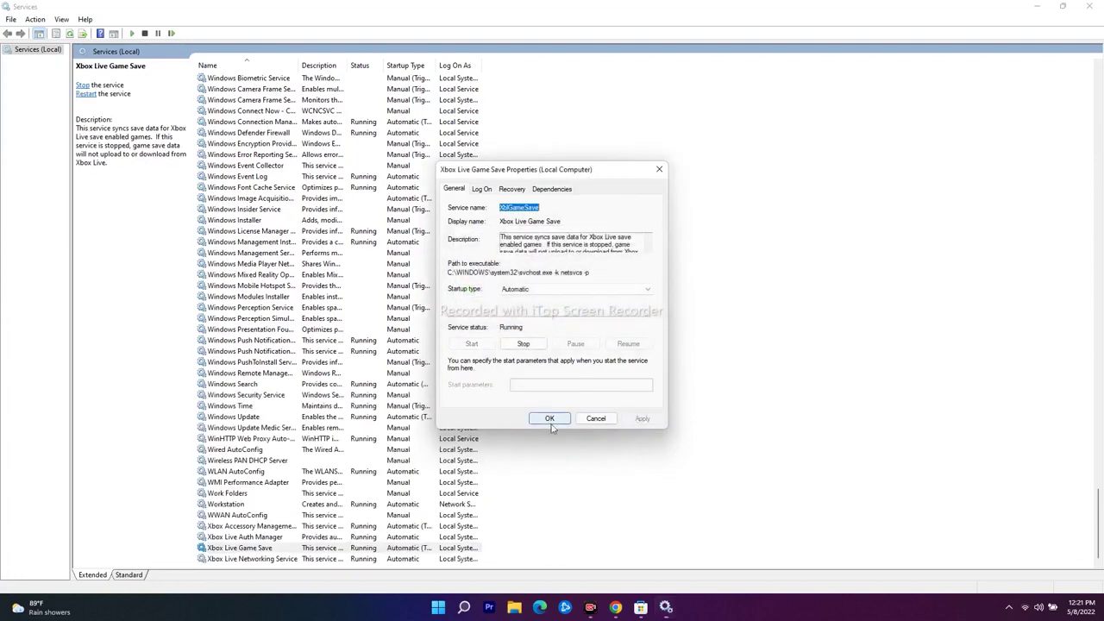
pyautogui.click(549, 418)
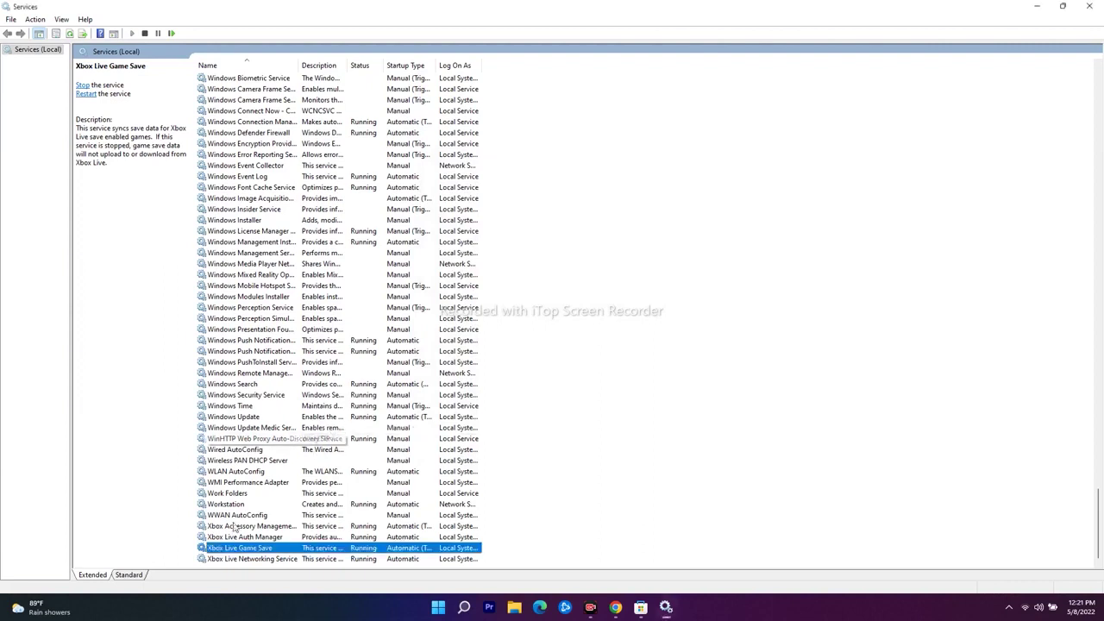
# Review Xbox Live Networking Service properties, cancel without changes, and close Services.
pyautogui.click(259, 559)
pyautogui.rightClick(287, 562)
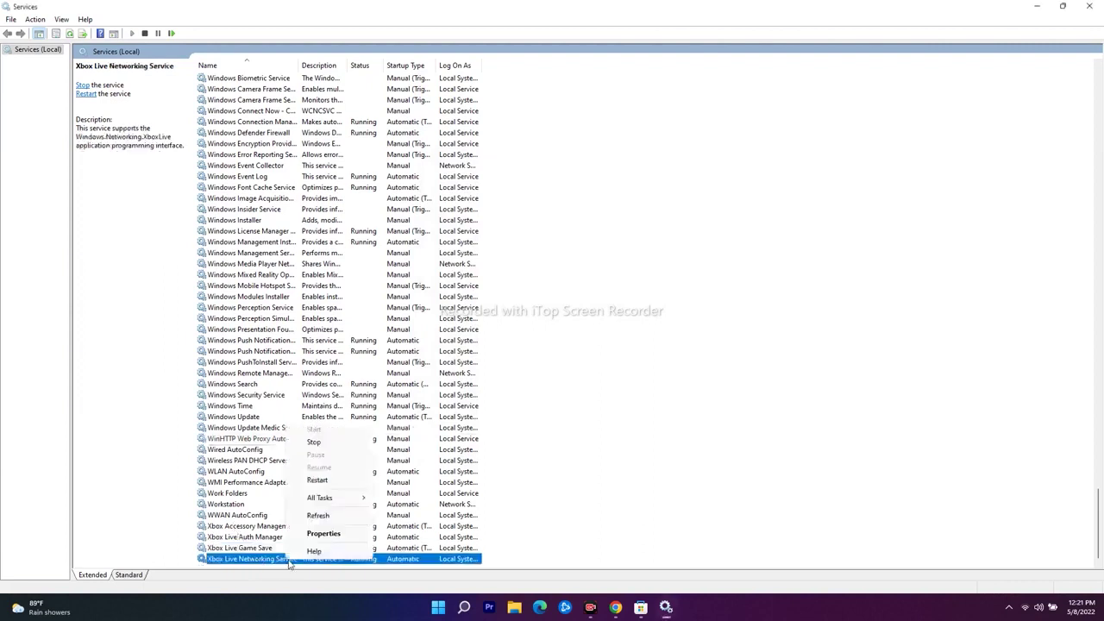
pyautogui.click(330, 535)
pyautogui.click(596, 418)
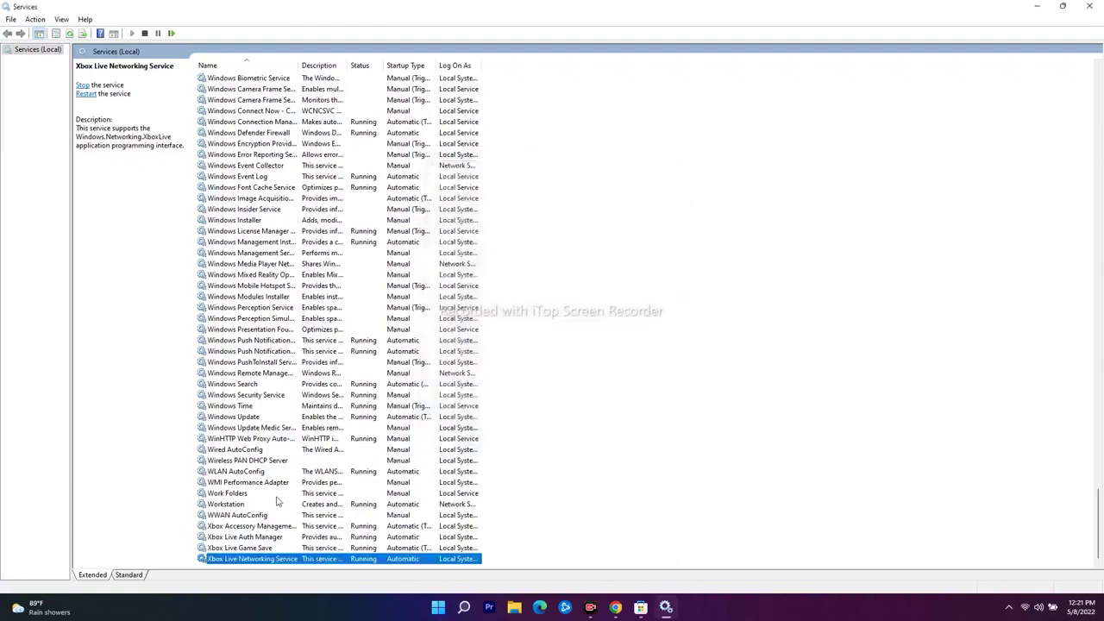
pyautogui.scroll(20, 278, 501)
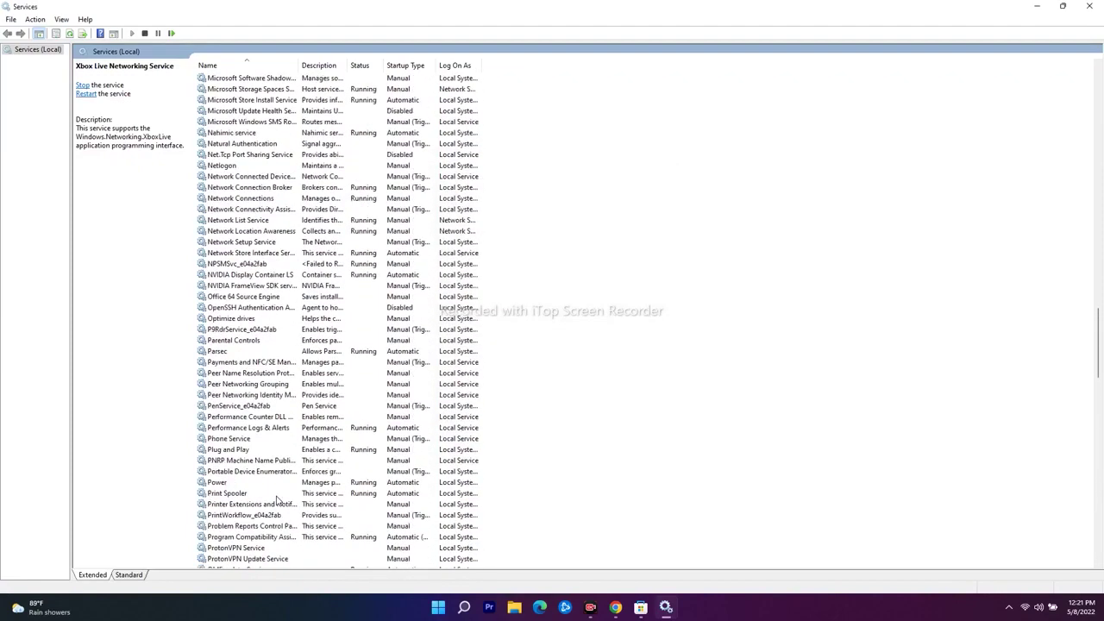
pyautogui.scroll(5, 278, 500)
pyautogui.click(1089, 6)
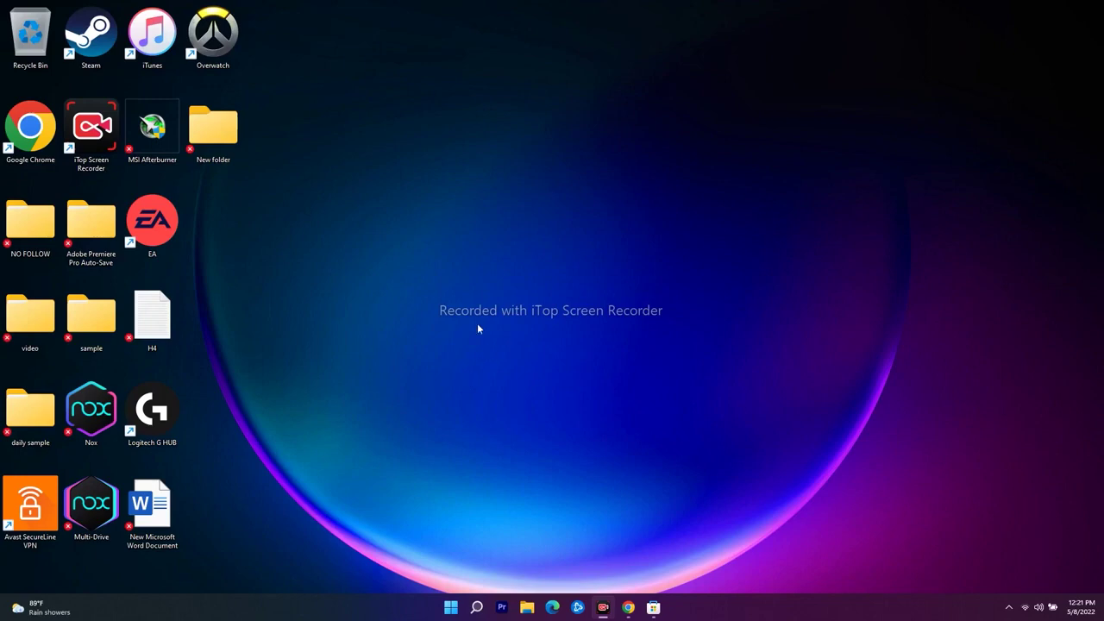
# Launch Settings via search, run Check for updates on Windows Update, then minimize Settings.
pyautogui.click(476, 607)
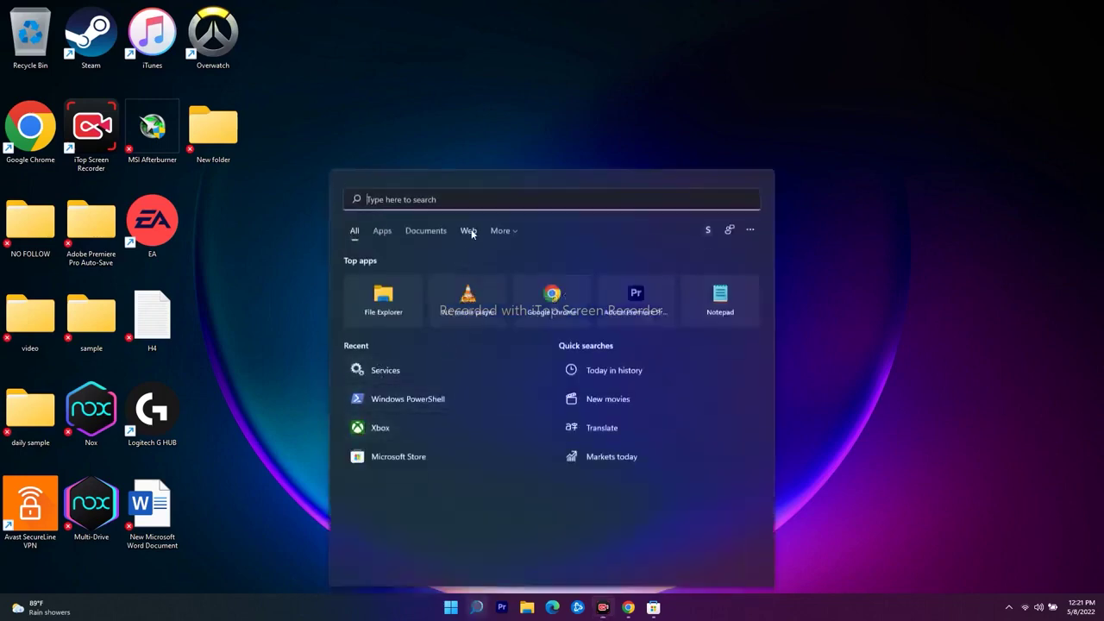
pyautogui.write('settings')
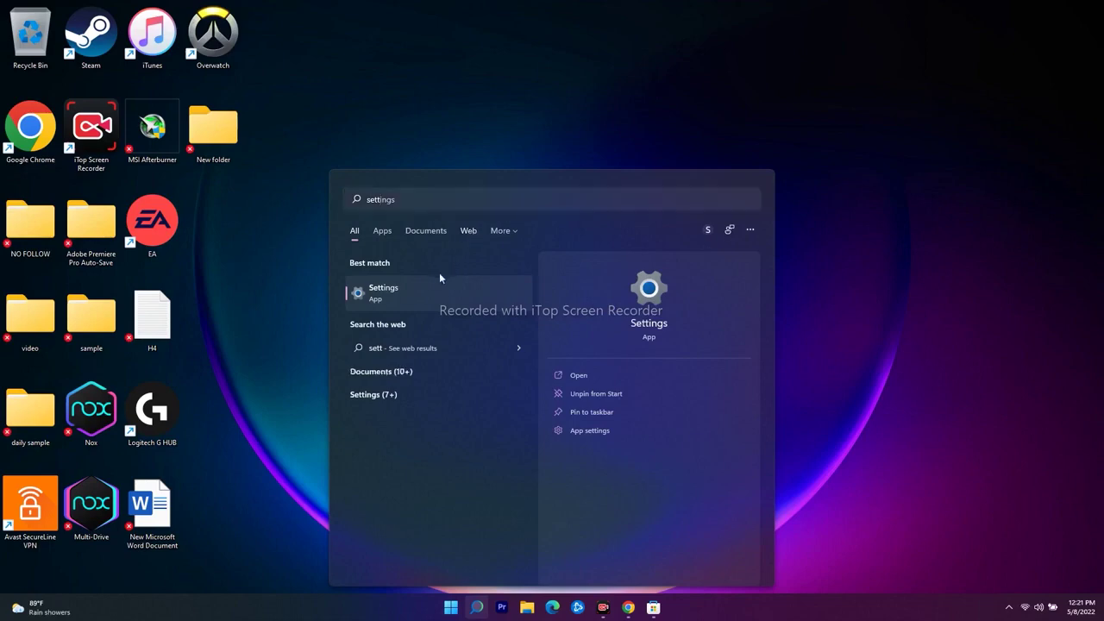
pyautogui.click(436, 286)
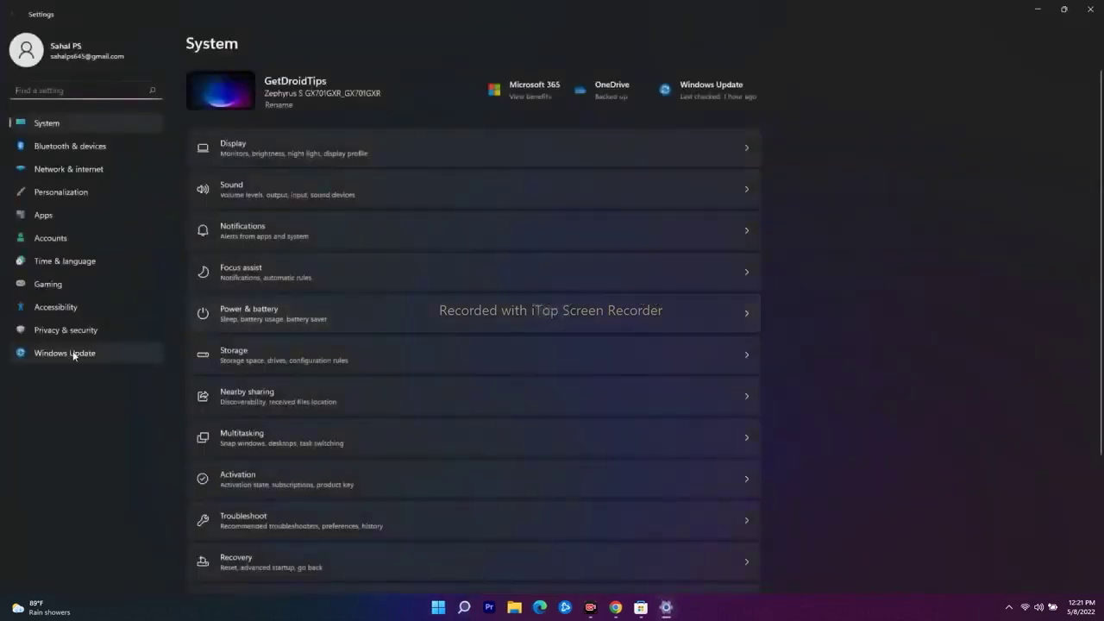
pyautogui.click(79, 354)
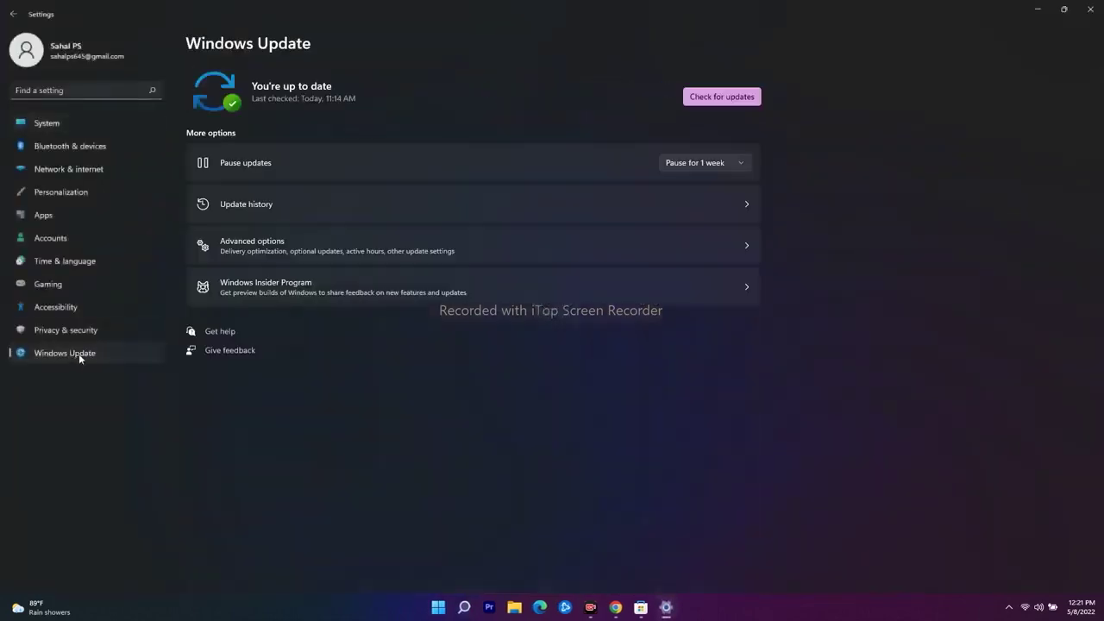
pyautogui.click(734, 98)
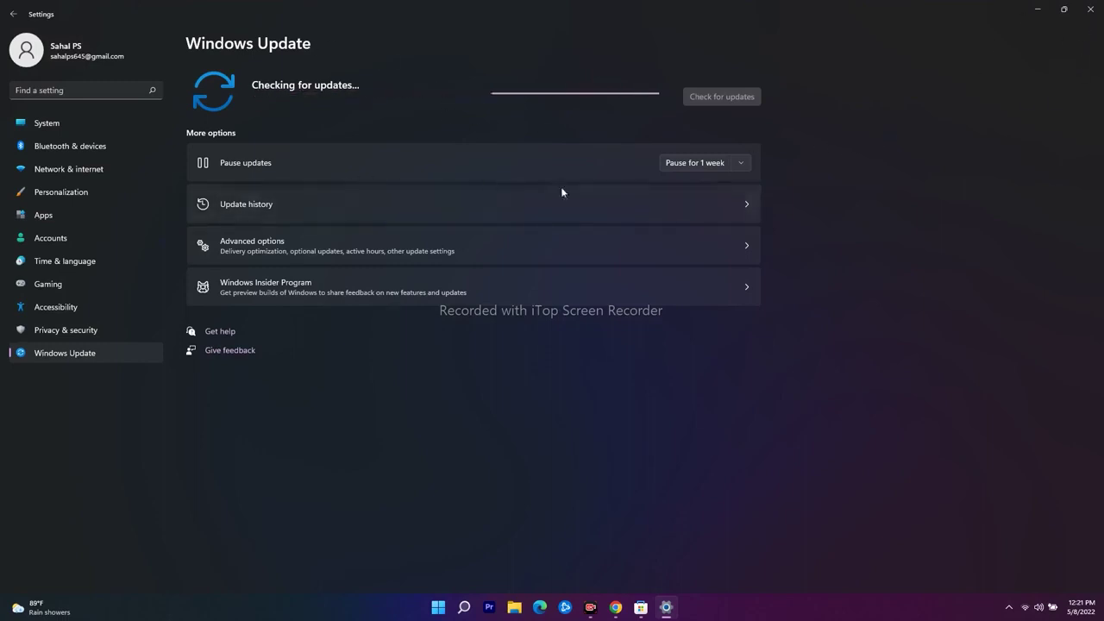
pyautogui.click(1038, 9)
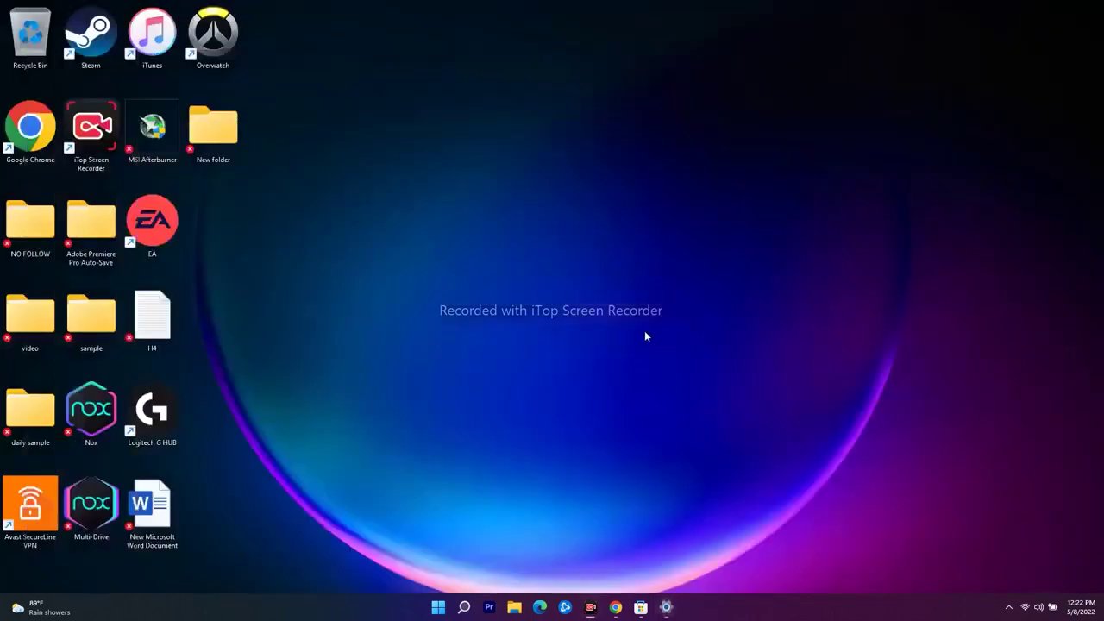
# Run WSRESET from Windows search to reset the Store cache, then reopen Microsoft Store.
pyautogui.click(464, 607)
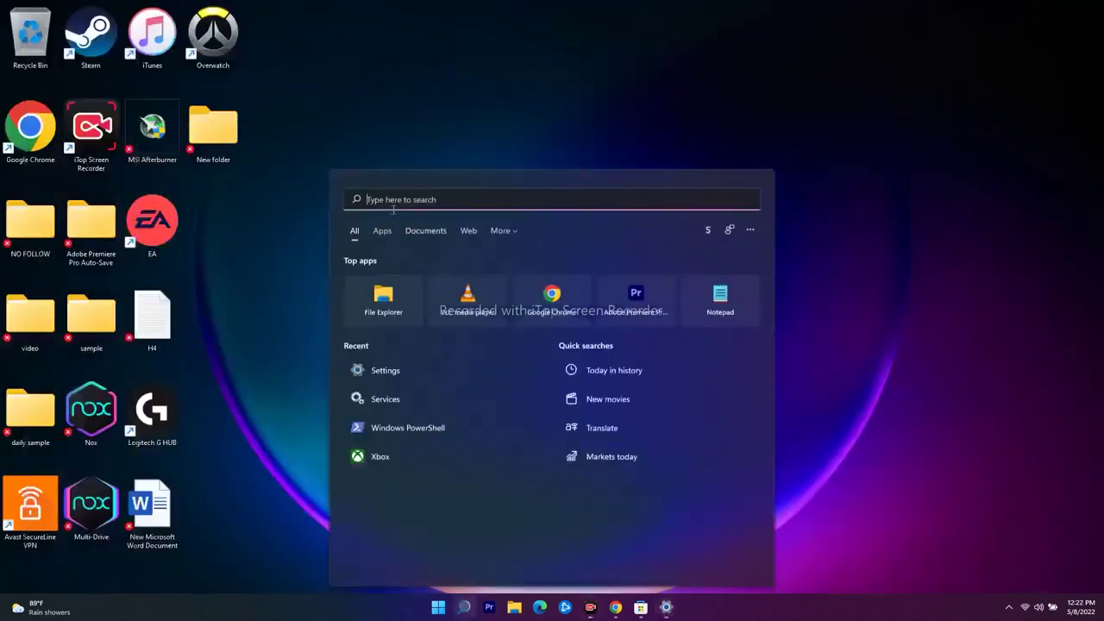
pyautogui.write('W')
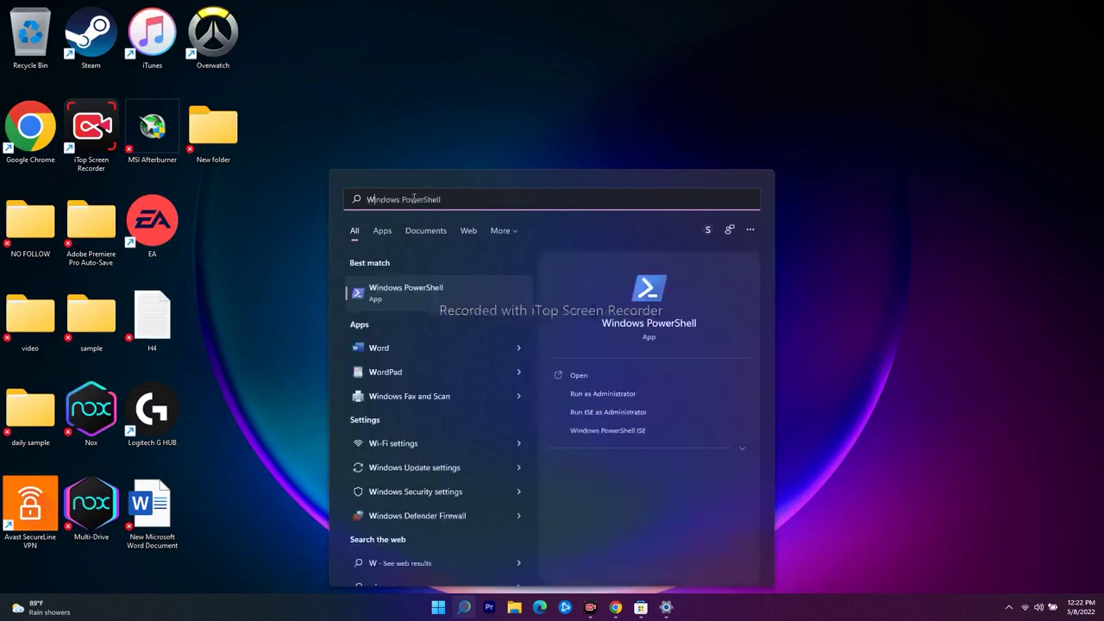
pyautogui.write('SRESET')
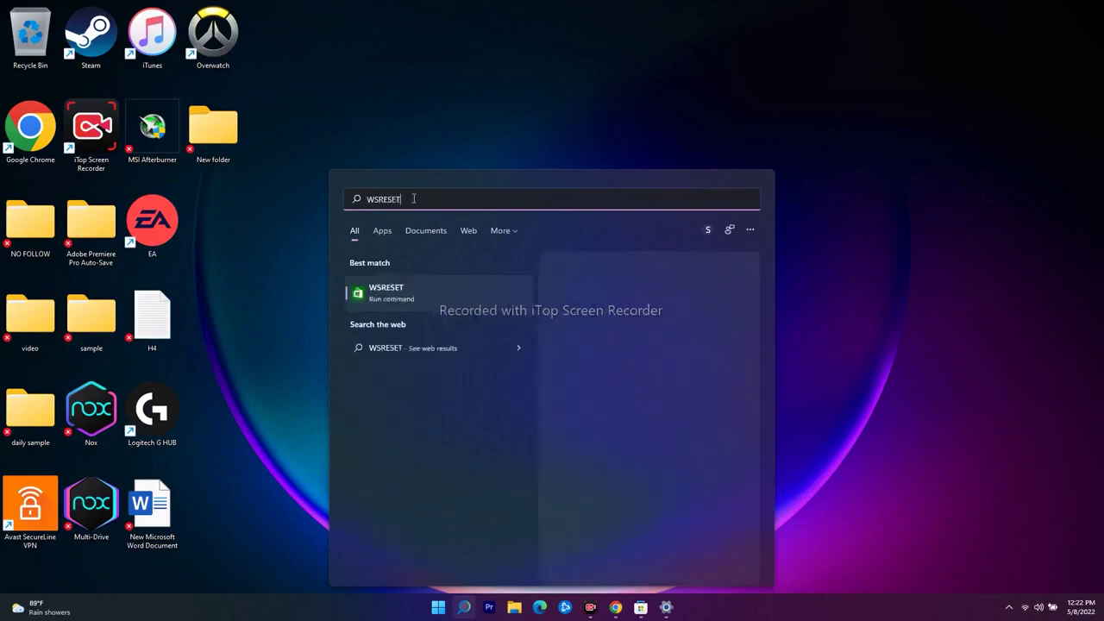
pyautogui.press('Return')
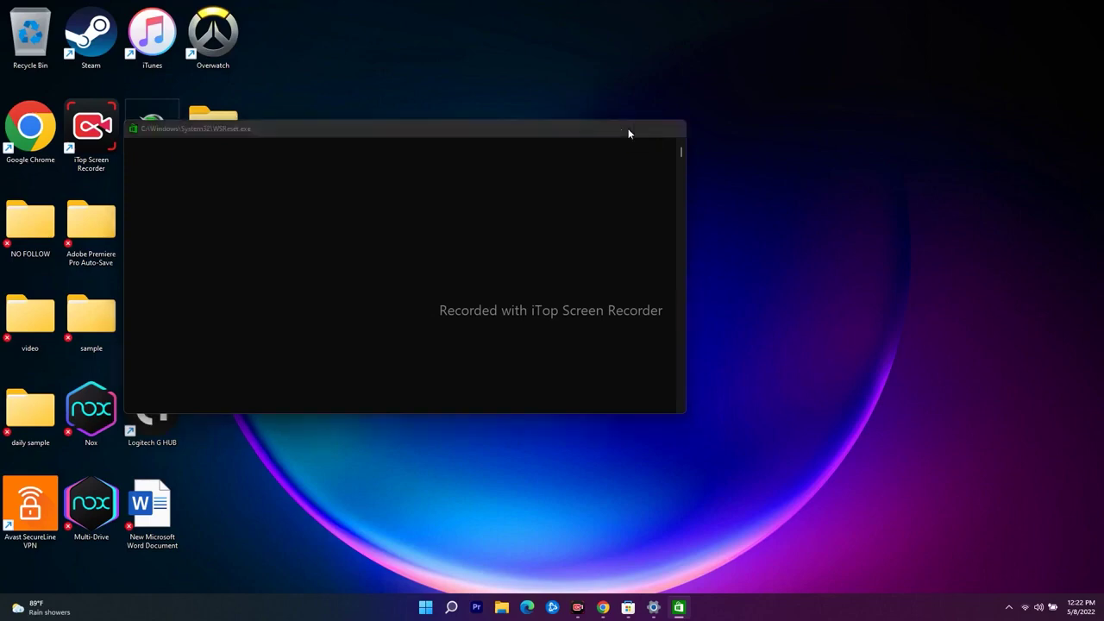
pyautogui.click(425, 607)
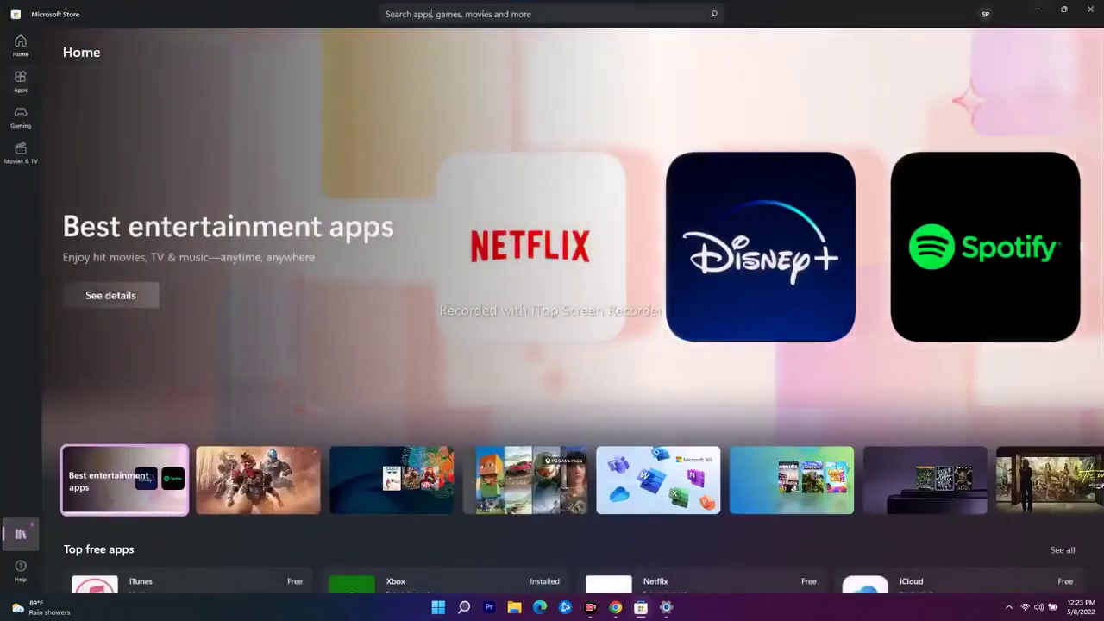
# Close Microsoft Store, then dismiss the Start menu and its power options.
pyautogui.hotkey('alt', 'F4')
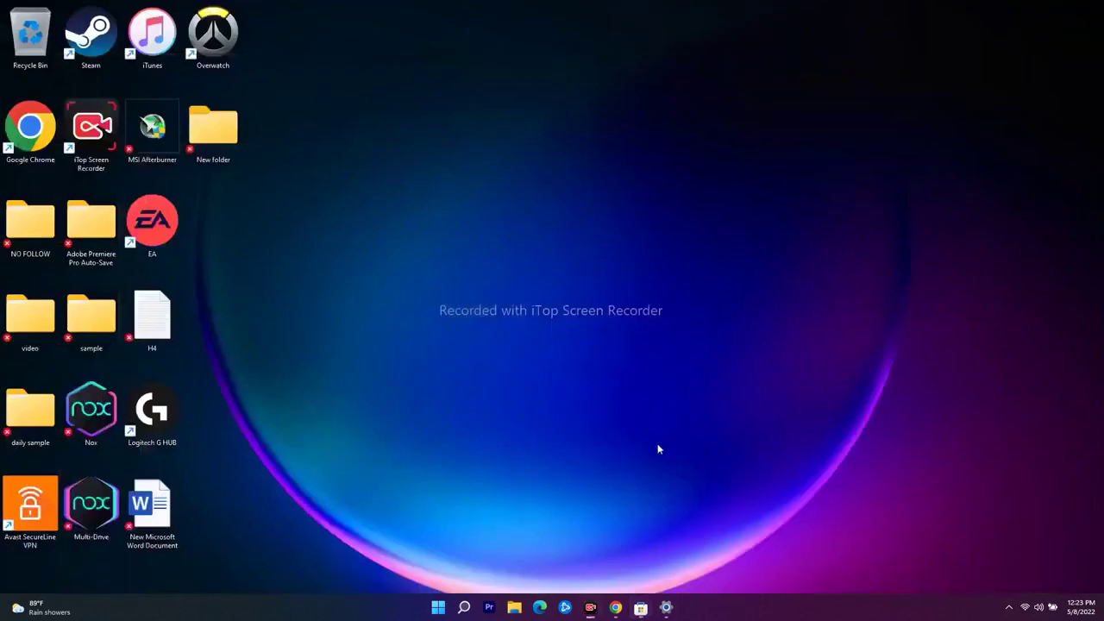
pyautogui.click(439, 608)
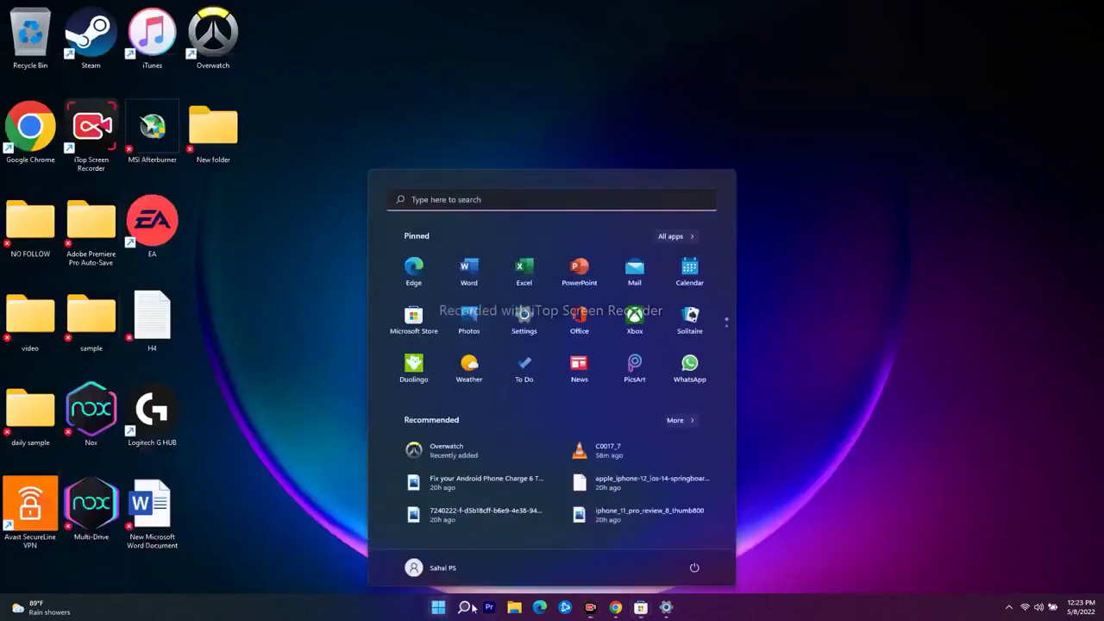
pyautogui.click(695, 569)
pyautogui.click(913, 436)
pyautogui.click(913, 436)
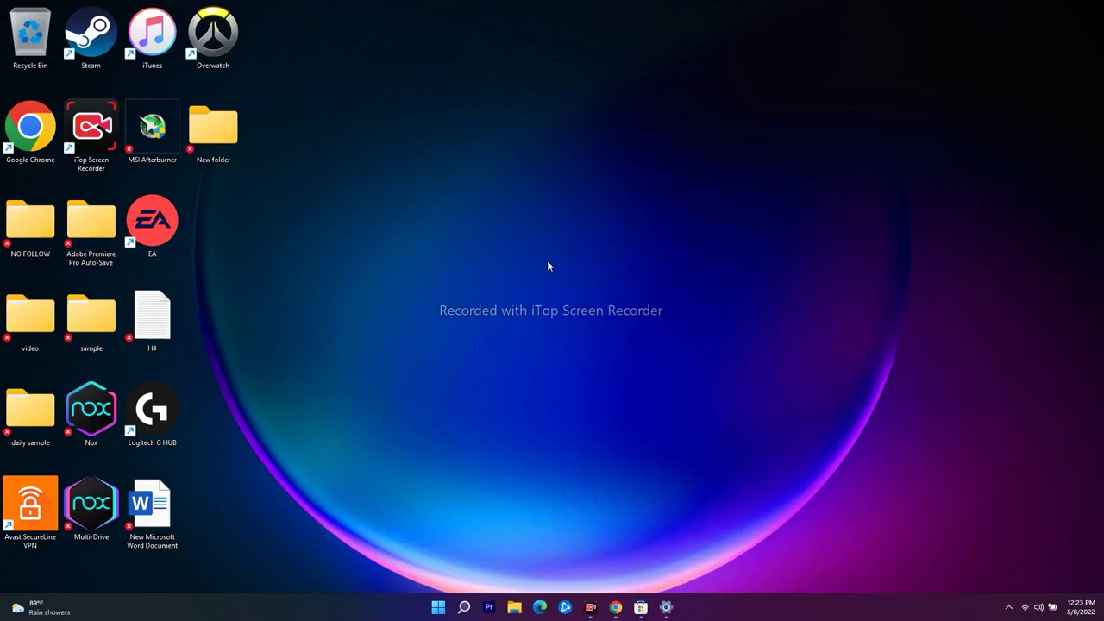
# Open the Download Windows 10 and Download Windows 11 links in new Chrome tabs.
pyautogui.click(615, 608)
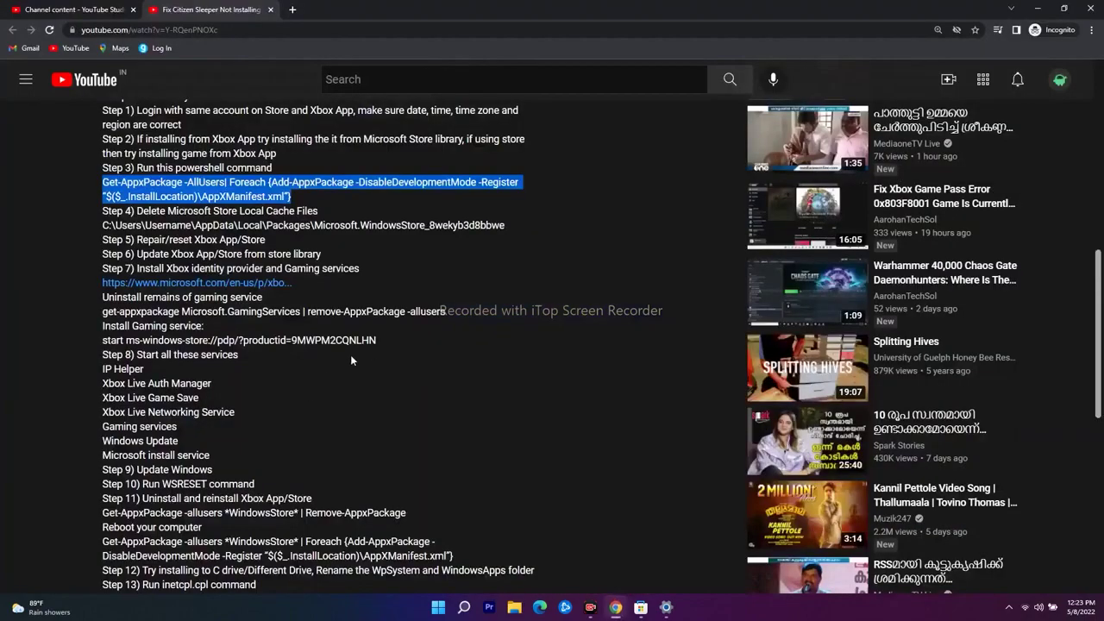
pyautogui.scroll(-2, 288, 354)
pyautogui.rightClick(273, 498)
pyautogui.click(318, 403)
pyautogui.rightClick(226, 512)
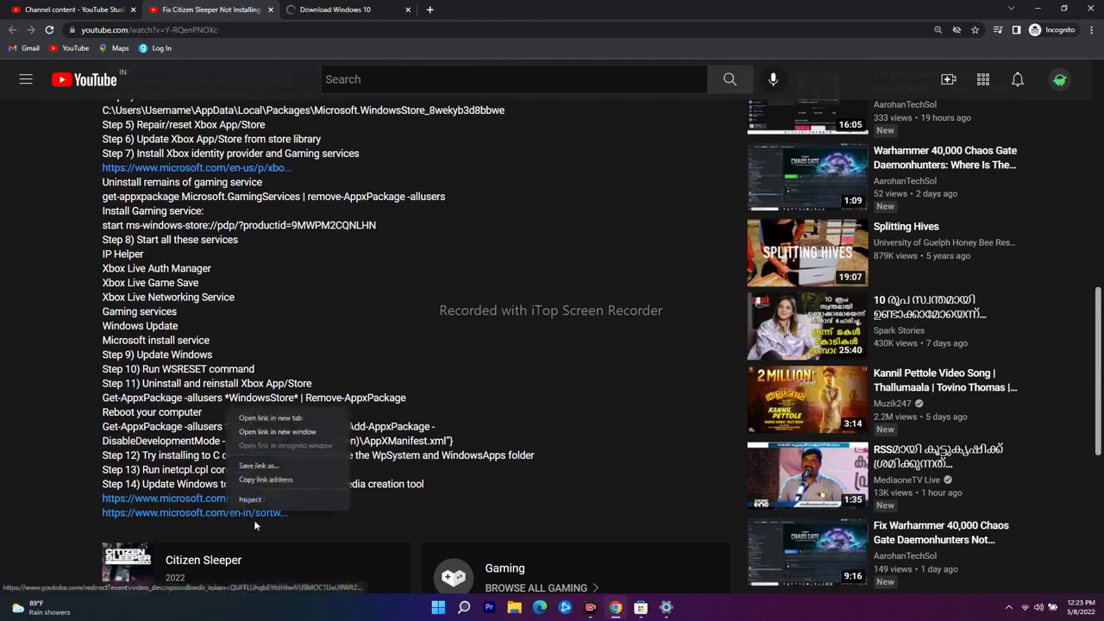
pyautogui.click(276, 418)
pyautogui.click(336, 9)
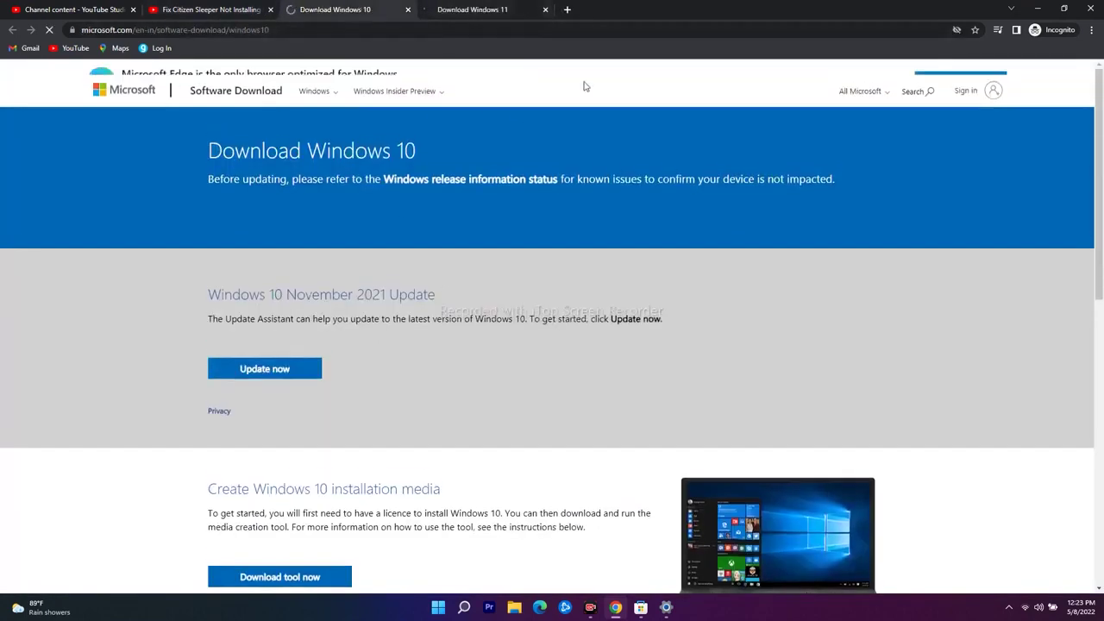
pyautogui.click(463, 9)
pyautogui.scroll(-5, 496, 332)
pyautogui.scroll(5, 291, 317)
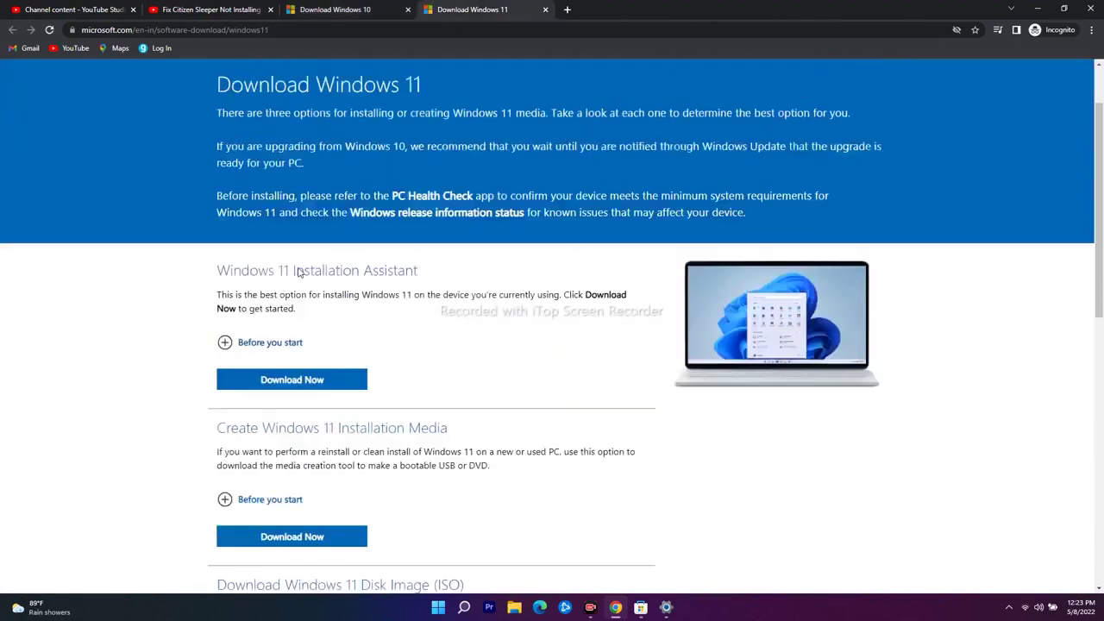
pyautogui.click(1036, 9)
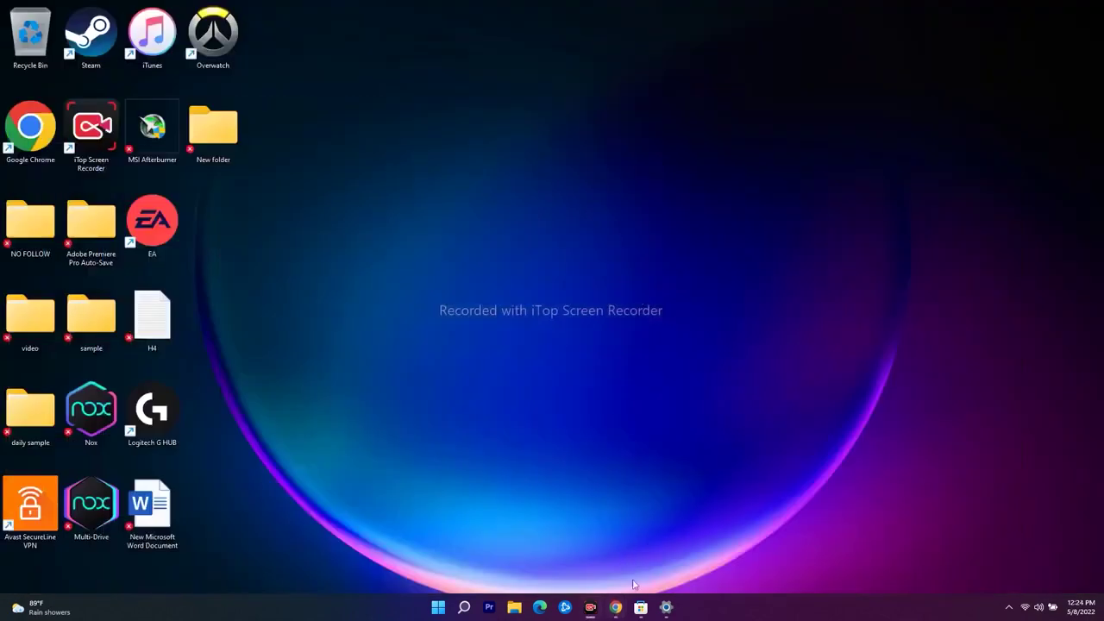
pyautogui.click(641, 607)
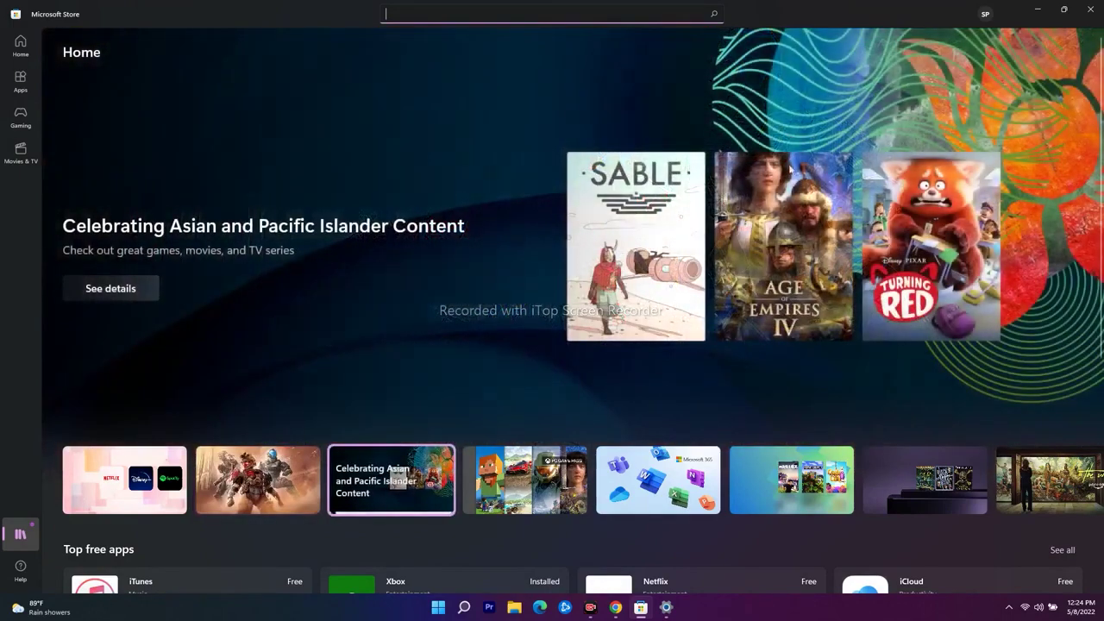
pyautogui.click(1089, 10)
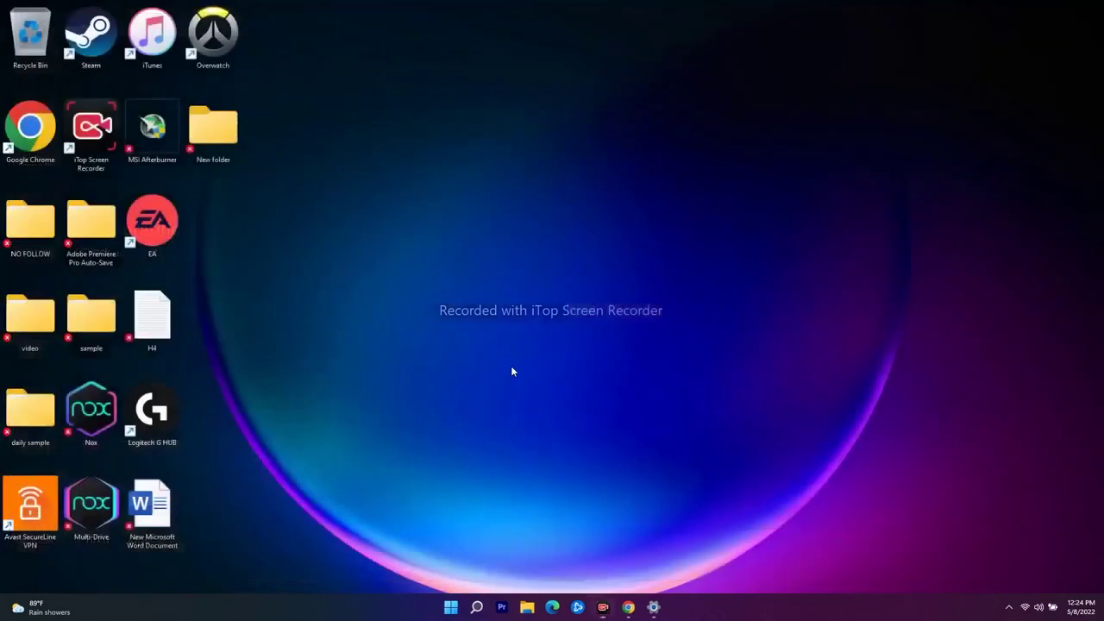